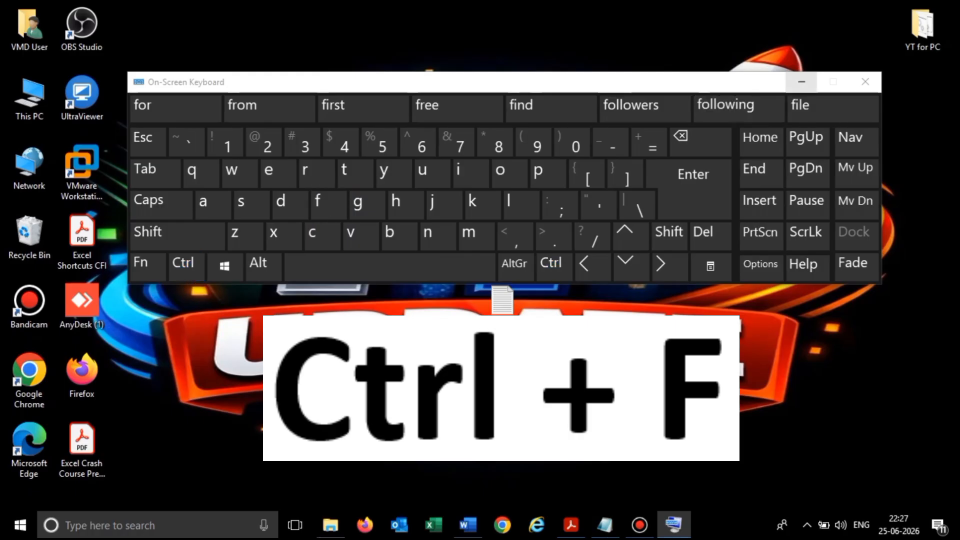
Switch to the Release Notes PDF in Adobe Acrobat, search it for "the" and step through the first few matches
{"action": "left_click", "coordinate": [802, 81]}
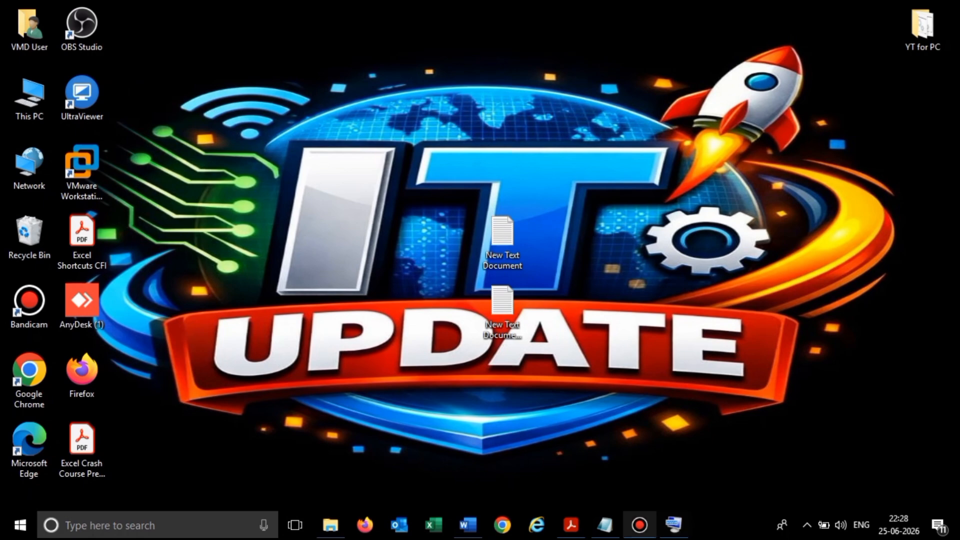
{"action": "left_click", "coordinate": [571, 525]}
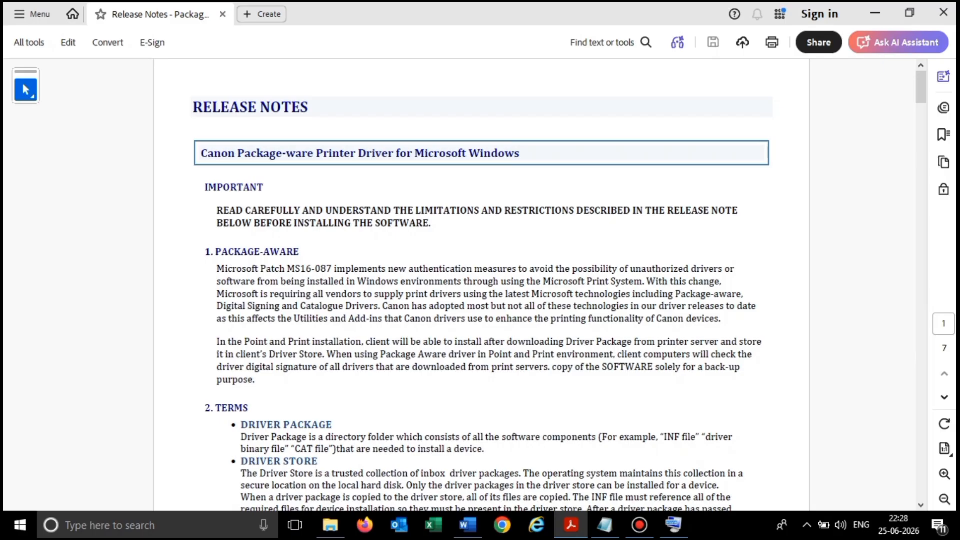
{"action": "key", "text": "ctrl+f"}
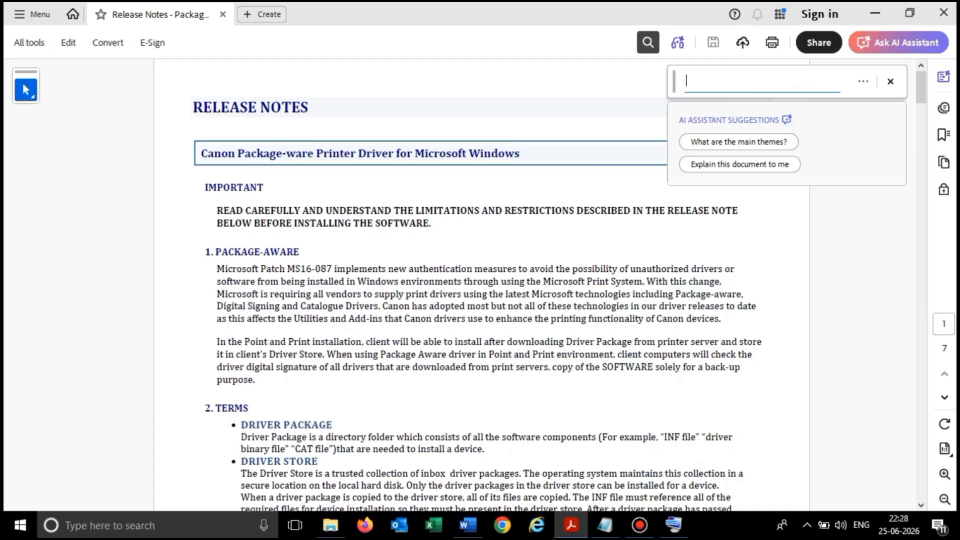
{"action": "type", "text": "the"}
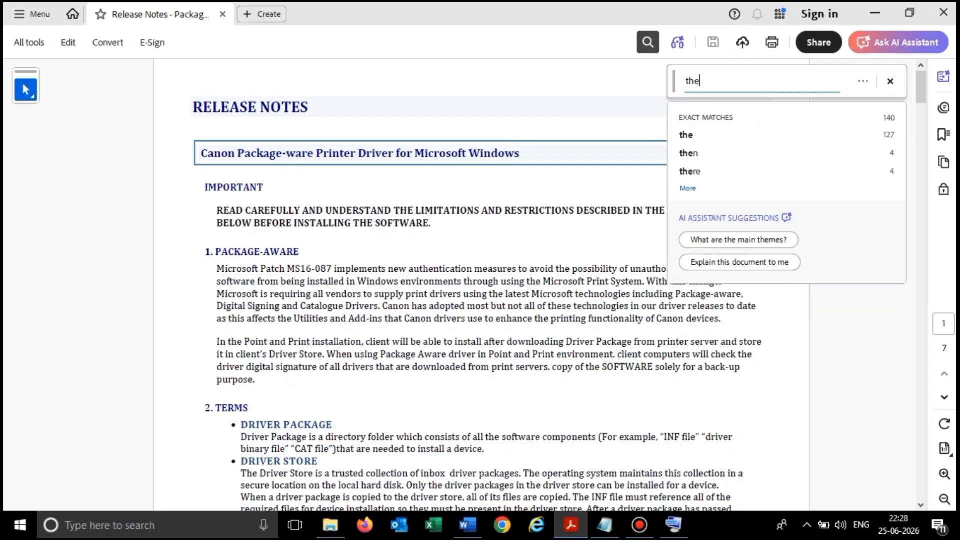
{"action": "key", "text": "Return"}
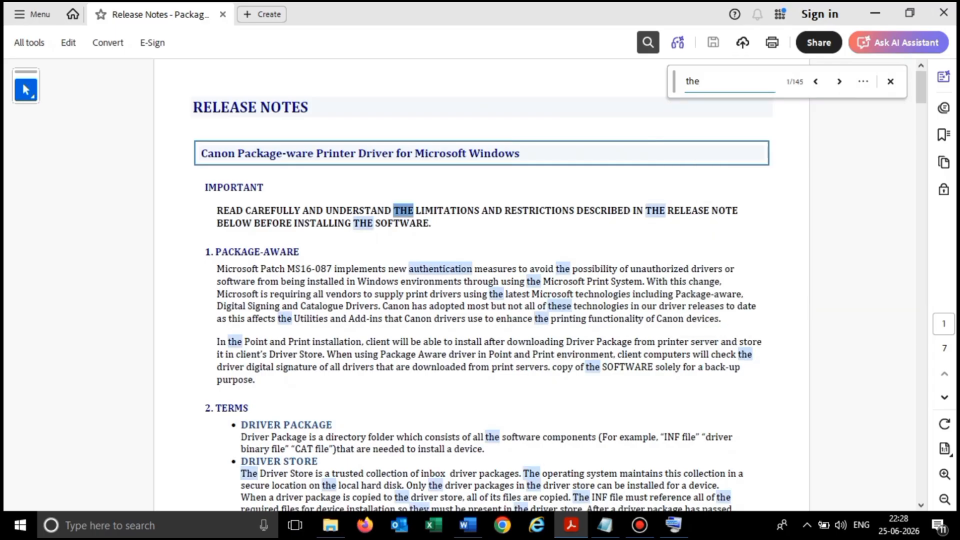
{"action": "key", "text": "Return"}
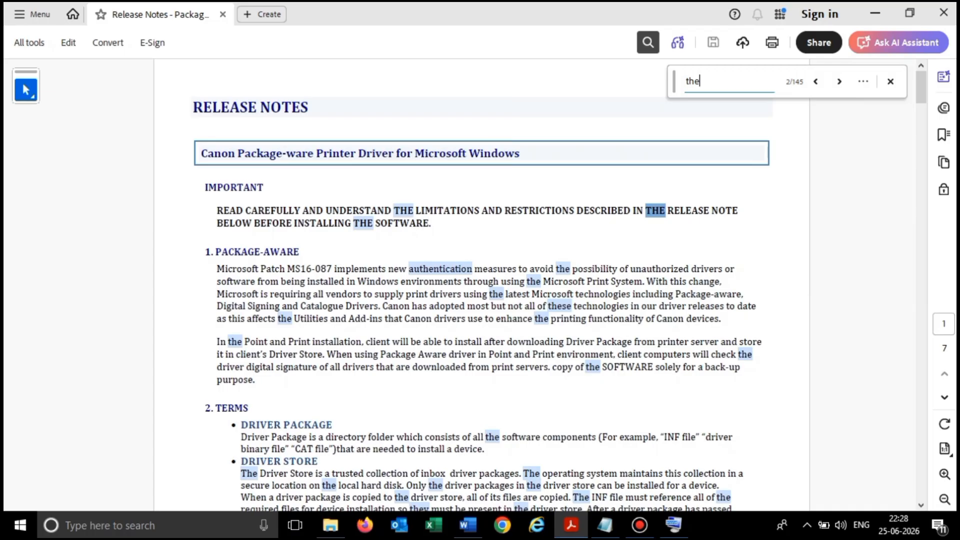
{"action": "key", "text": "Return"}
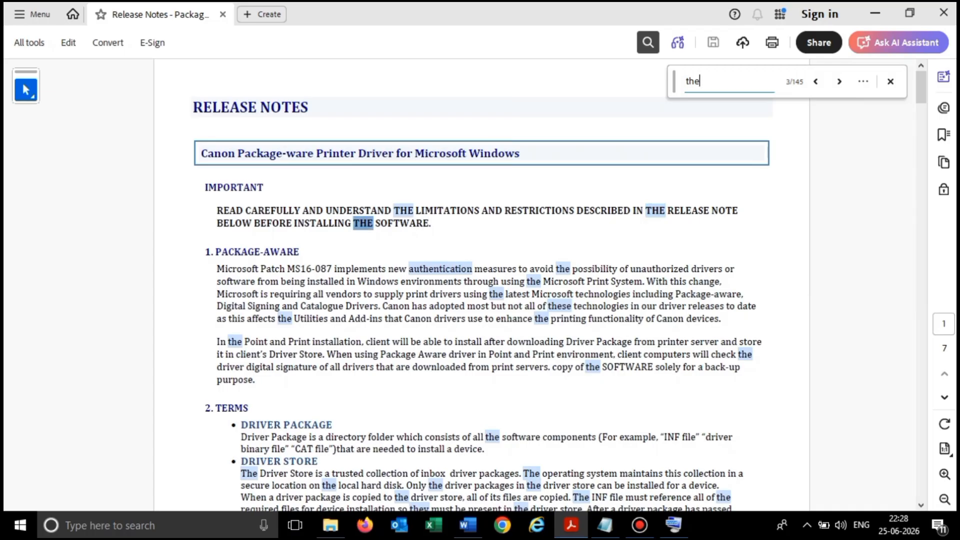
{"action": "key", "text": "Return"}
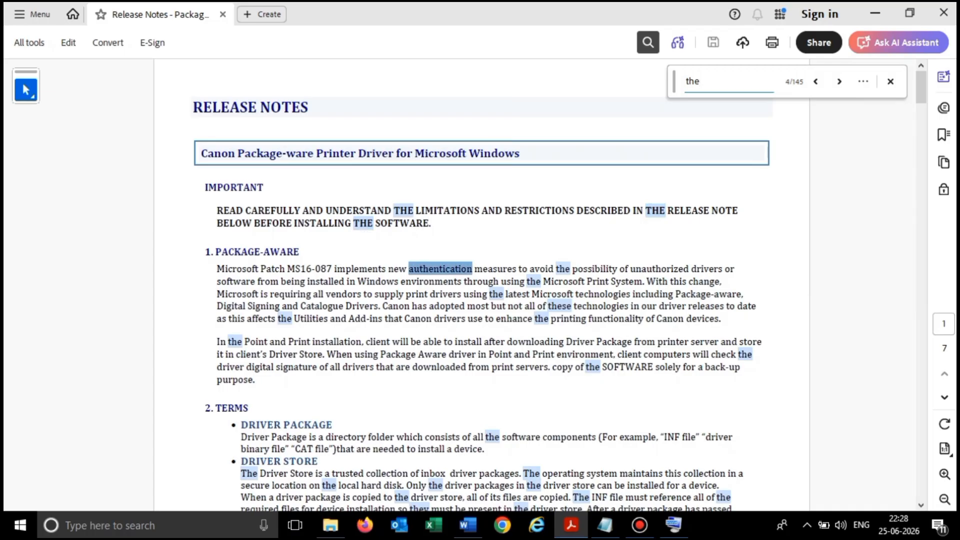
Replace the search term with "16", find it in the document and close the search
{"action": "key", "text": "BackSpace"}
{"action": "key", "text": "BackSpace"}
{"action": "key", "text": "BackSpace"}
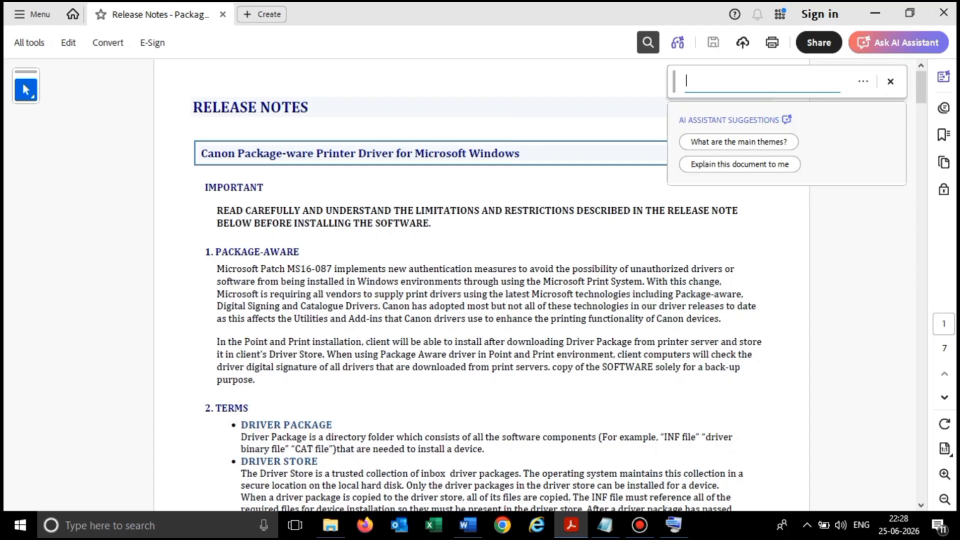
{"action": "type", "text": "16"}
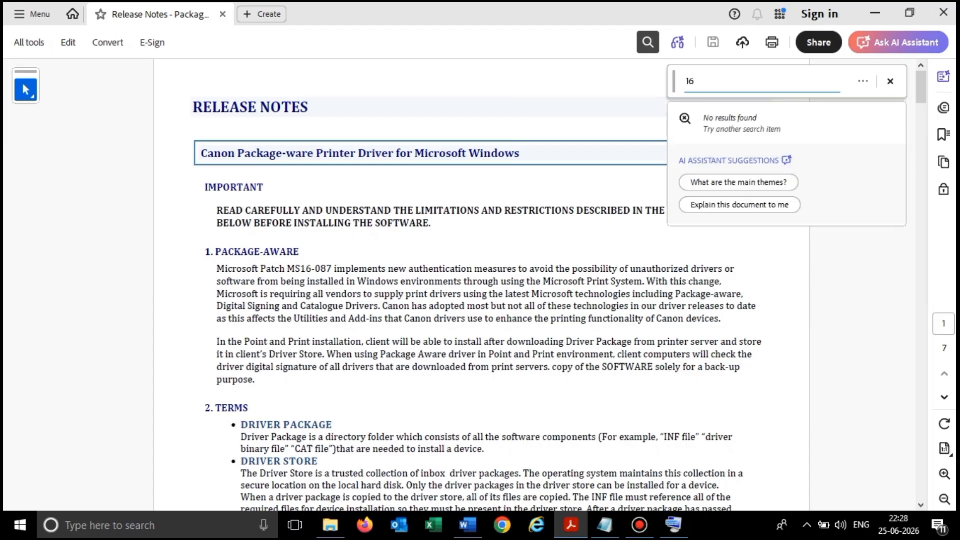
{"action": "key", "text": "Return"}
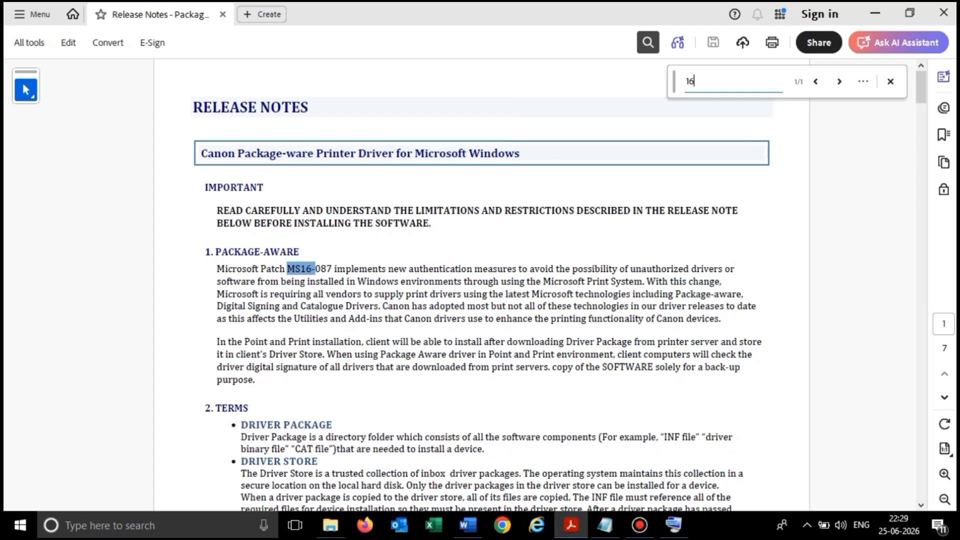
{"action": "key", "text": "Escape"}
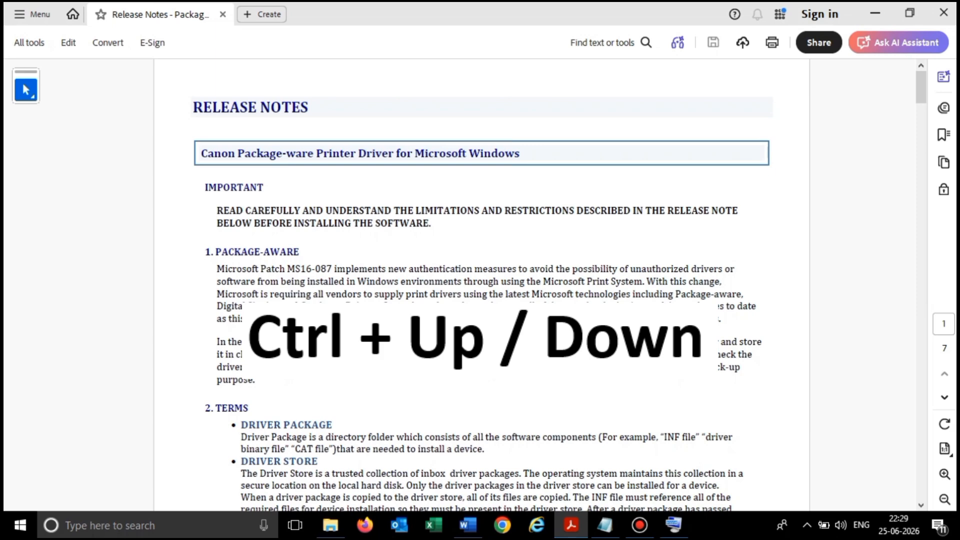
Bring up the on-screen keyboard, demonstrate the control combination for paging upward and hide the keyboard again
{"action": "key", "text": "alt+Tab"}
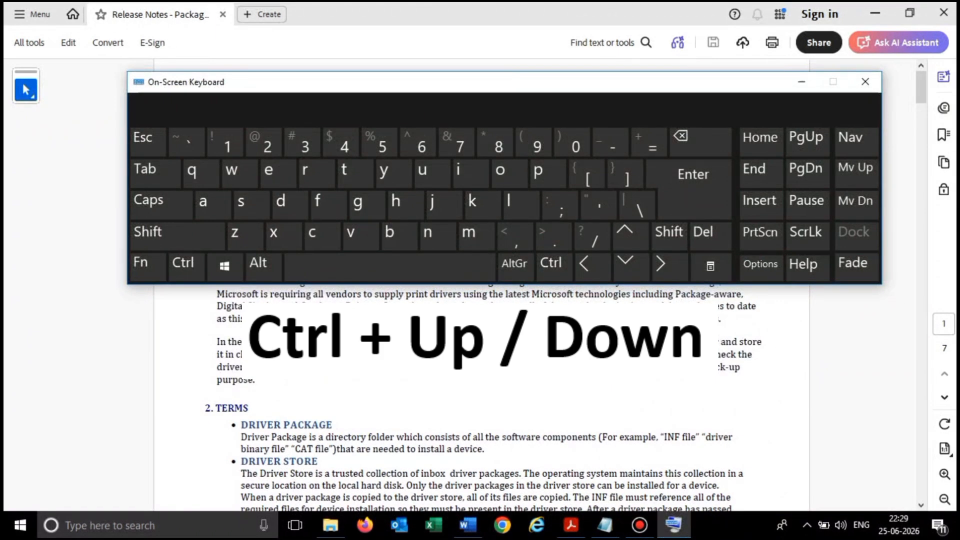
{"action": "left_click", "coordinate": [848, 26]}
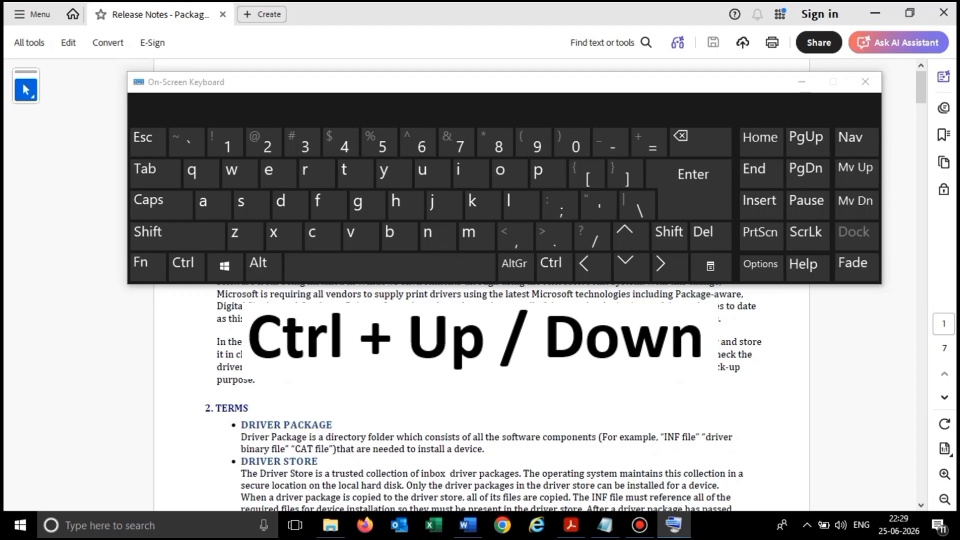
{"action": "left_click", "coordinate": [186, 267]}
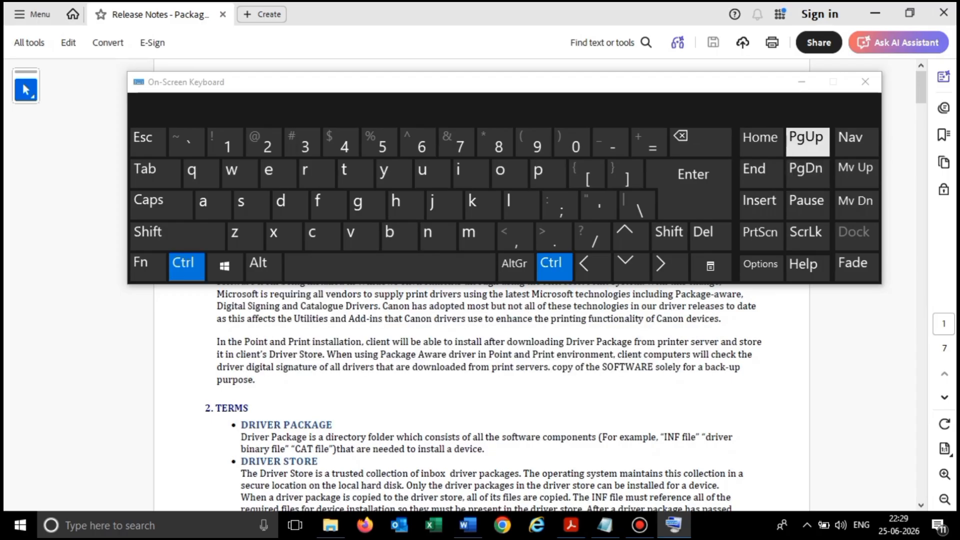
{"action": "left_click", "coordinate": [806, 140]}
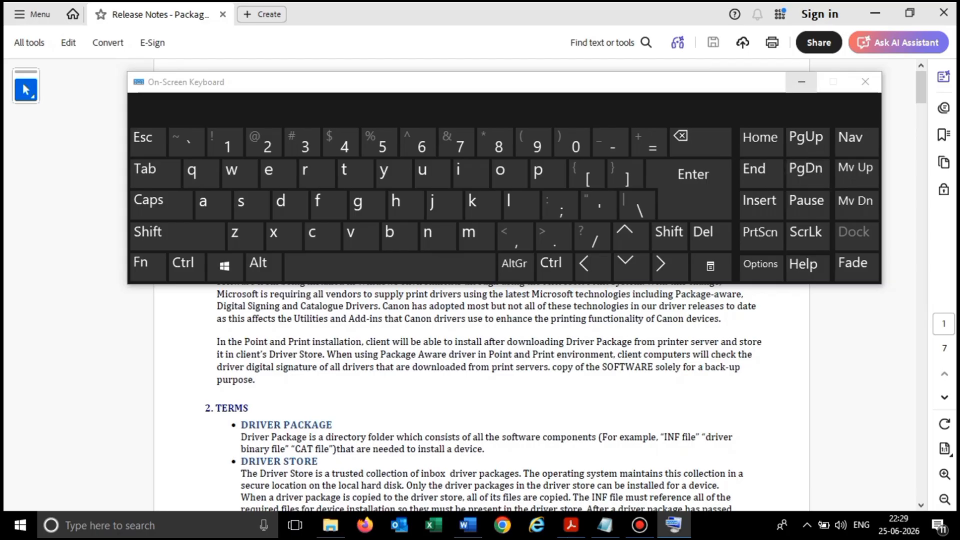
{"action": "left_click", "coordinate": [801, 82]}
Look down through the opening of the release notes and return to the start of the document
{"action": "key", "text": "Page_Down"}
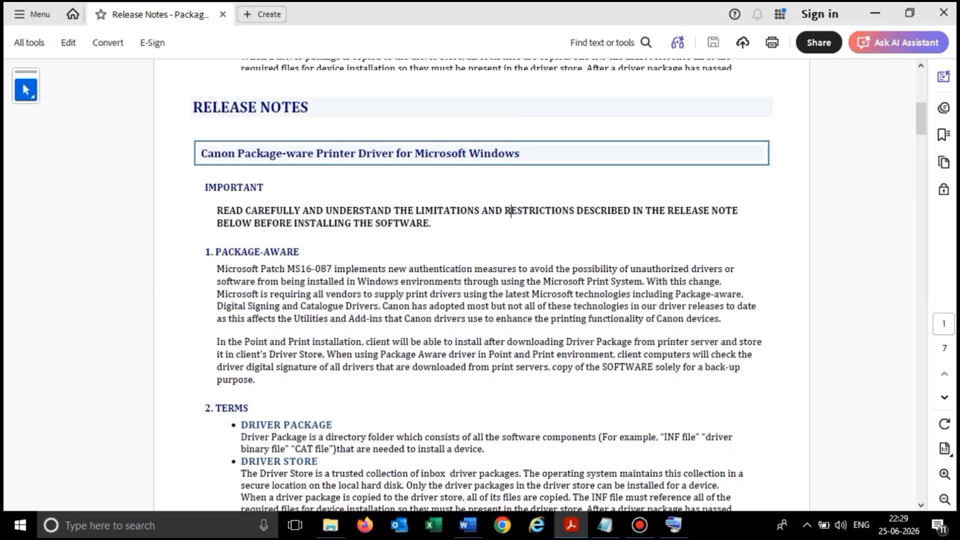
{"action": "key", "text": "Page_Down"}
{"action": "key", "text": "Up"}
{"action": "key", "text": "Up"}
{"action": "key", "text": "Up"}
{"action": "key", "text": "Up"}
{"action": "key", "text": "Up"}
{"action": "key", "text": "Up"}
{"action": "key", "text": "Up"}
{"action": "key", "text": "Home"}
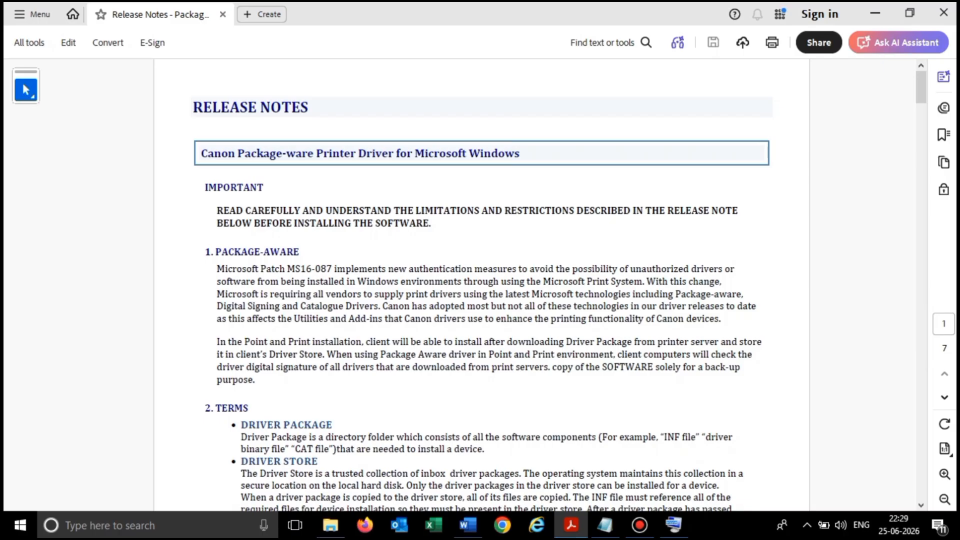
Page forward through the release notes to the Print Driver Release Map on page 7
{"action": "key", "text": "Page_Down"}
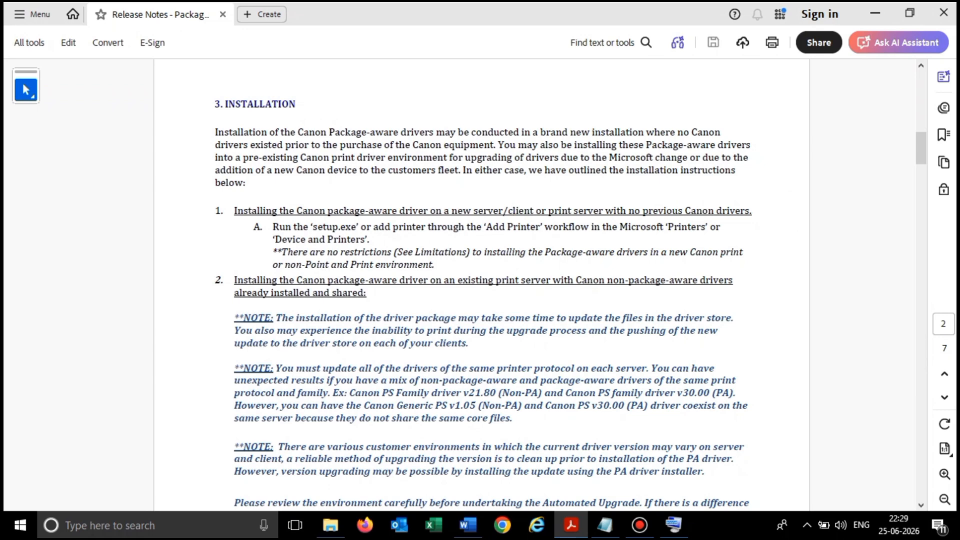
{"action": "key", "text": "Page_Down"}
{"action": "key", "text": "Page_Down"}
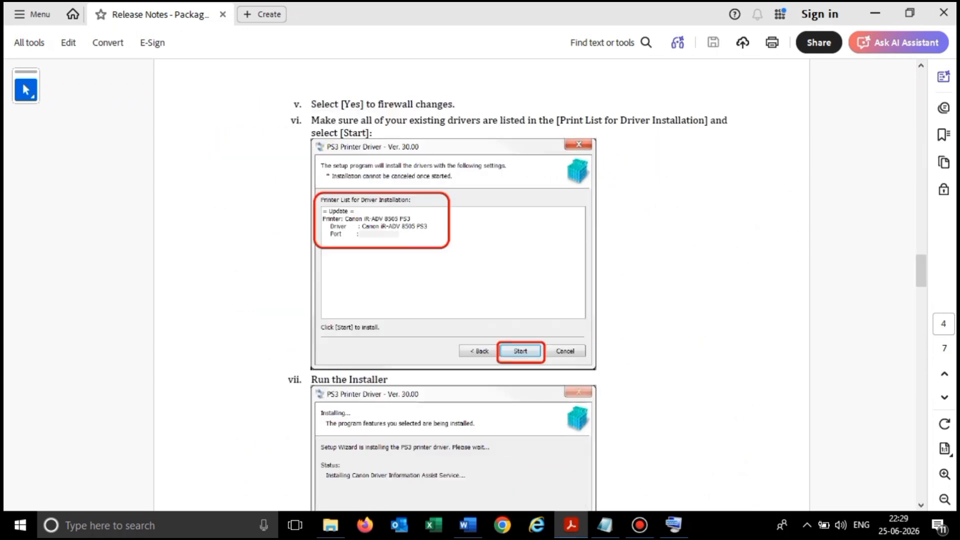
{"action": "key", "text": "Page_Down"}
{"action": "key", "text": "Page_Down"}
{"action": "key", "text": "Page_Down"}
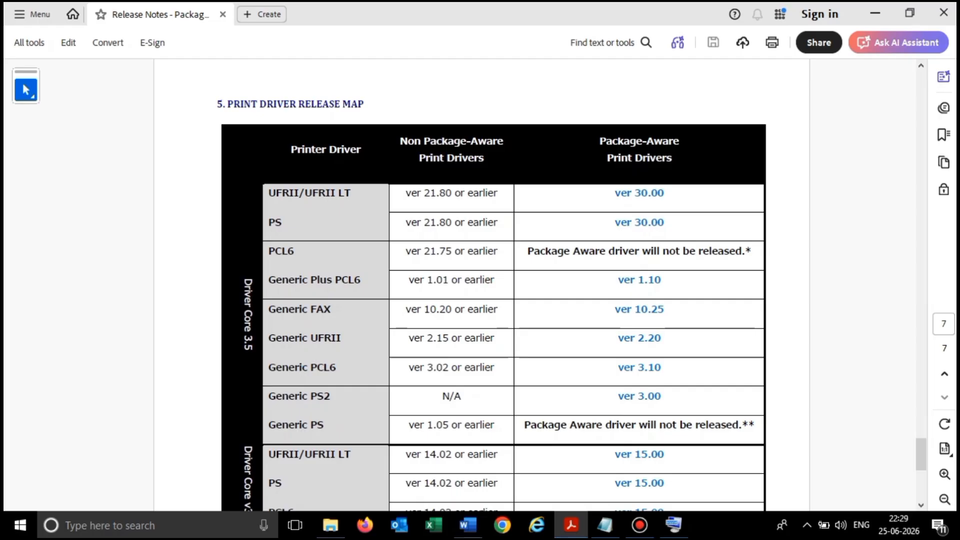
Page back through the release notes to the beginning of page 1
{"action": "key", "text": "Page_Up"}
{"action": "key", "text": "Page_Up"}
{"action": "key", "text": "Page_Up"}
{"action": "key", "text": "Page_Up"}
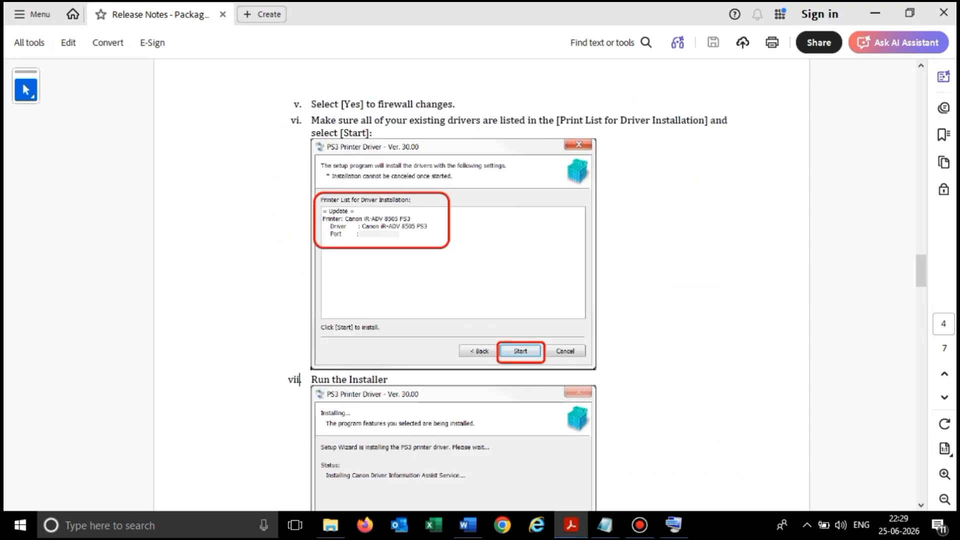
{"action": "key", "text": "Page_Up"}
{"action": "key", "text": "Page_Up"}
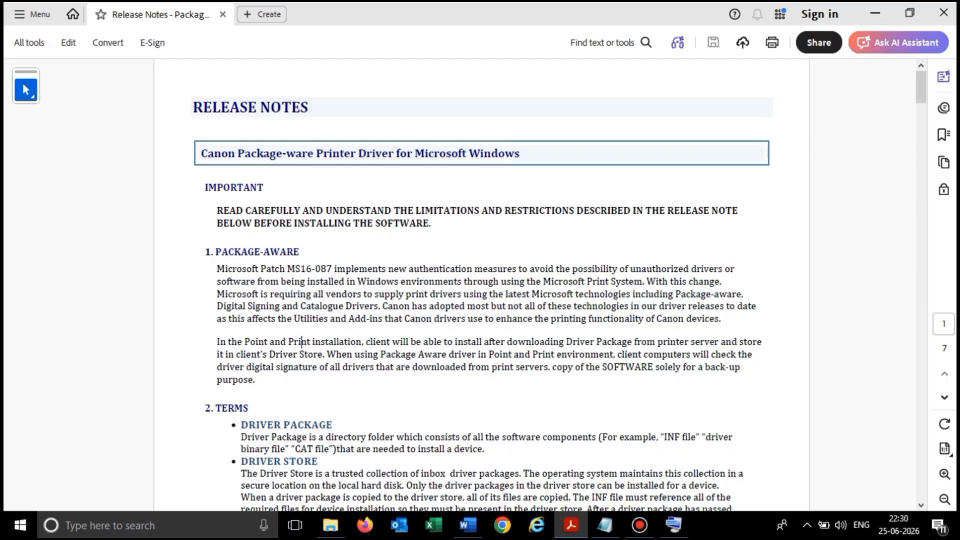
Go to page 2 and select the text from the "3. INSTALLATION" heading into the second line of its first paragraph
{"action": "key", "text": "Page_Down"}
{"action": "key", "text": "Page_Down"}
{"action": "key", "text": "Page_Down"}
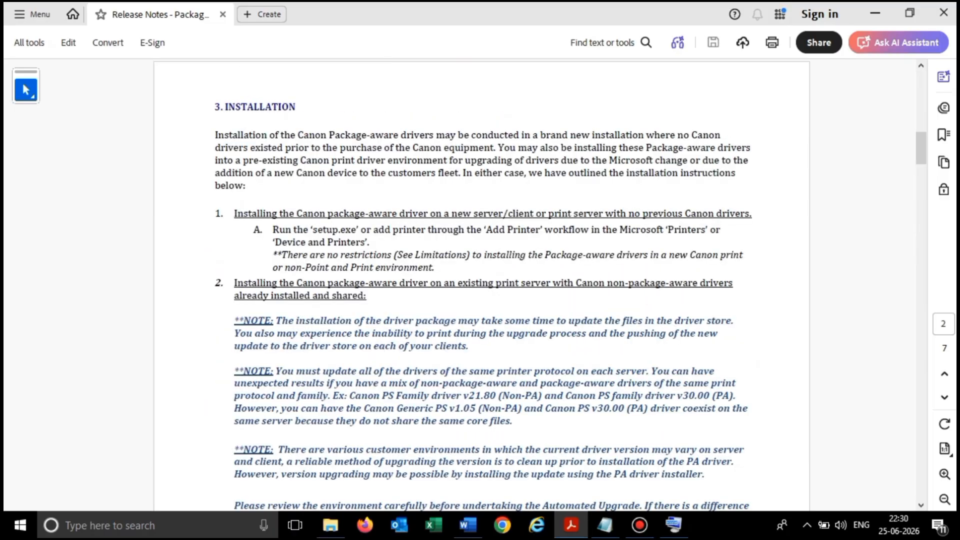
{"action": "key", "text": "shift+Page_Up"}
{"action": "key", "text": "Page_Down"}
{"action": "key", "text": "shift+Right"}
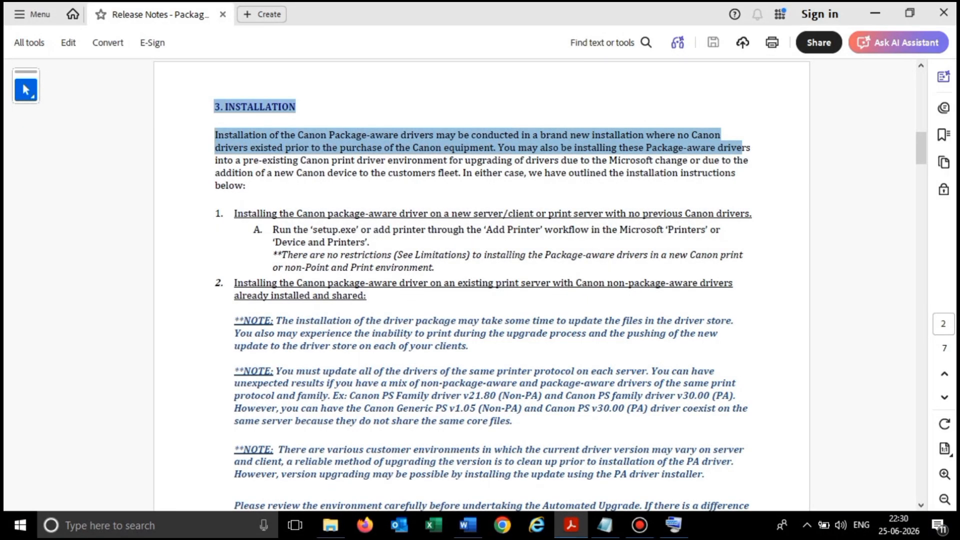
Bring up the on-screen keyboard over the PDF to examine its arrow keys, and hide it again
{"action": "key", "text": "alt+Tab"}
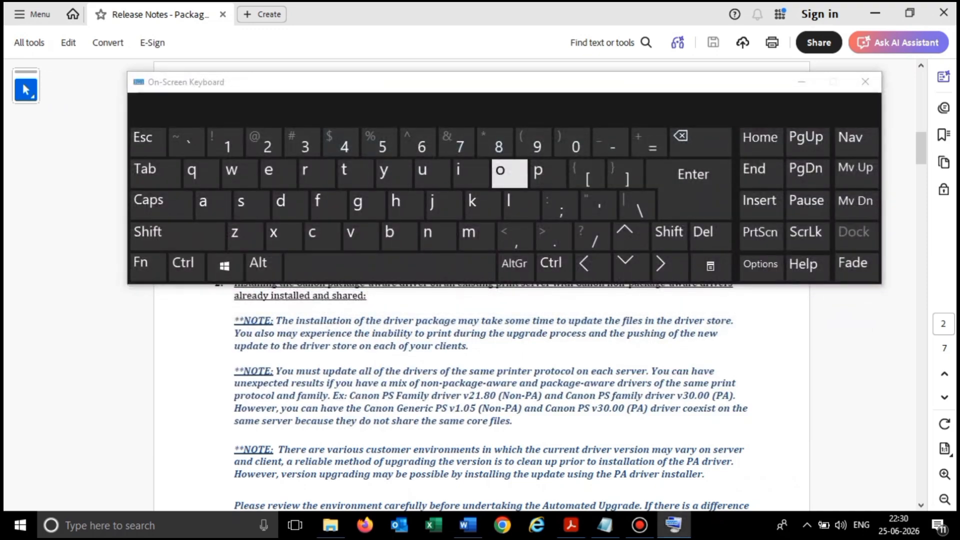
{"action": "key", "text": "Down"}
{"action": "key", "text": "Left"}
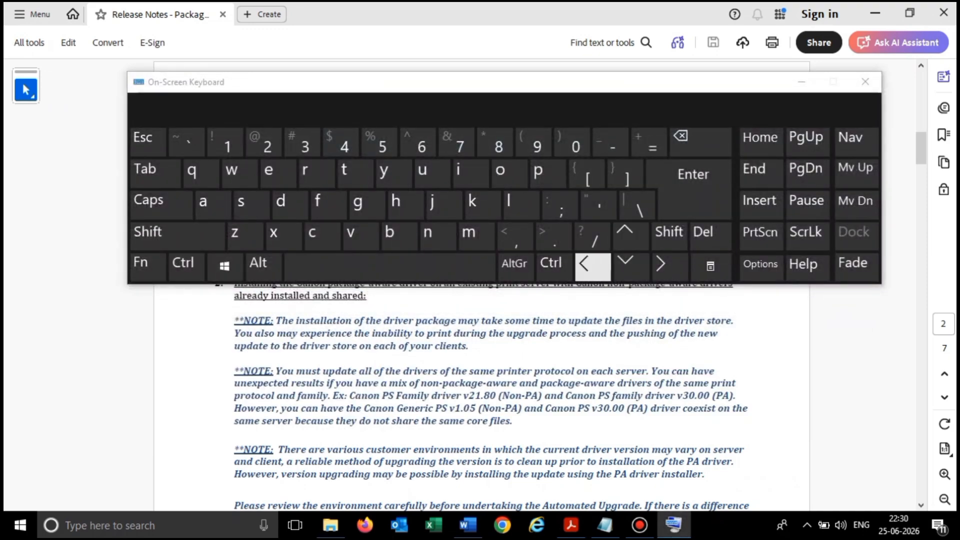
{"action": "key", "text": "Up"}
{"action": "key", "text": "Down"}
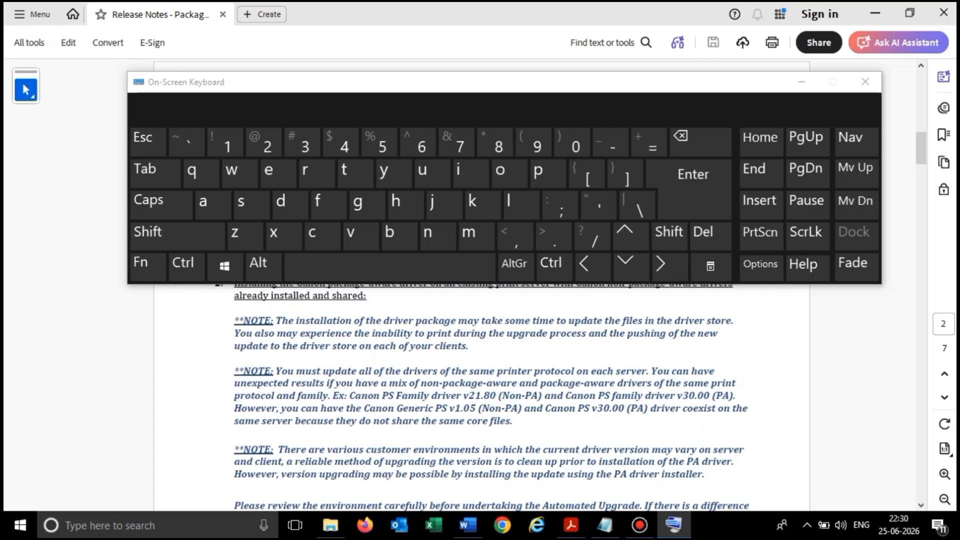
{"action": "key", "text": "alt+Tab"}
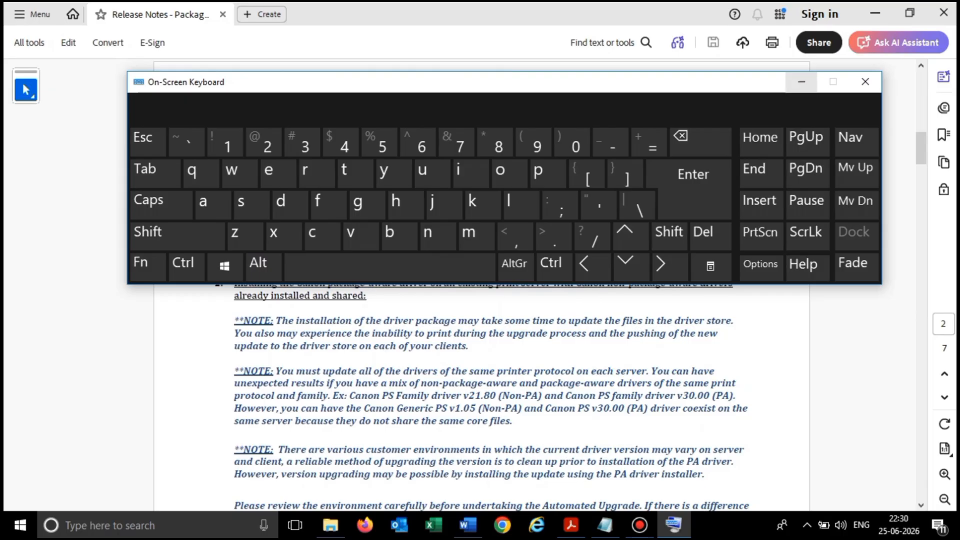
{"action": "left_click", "coordinate": [802, 82]}
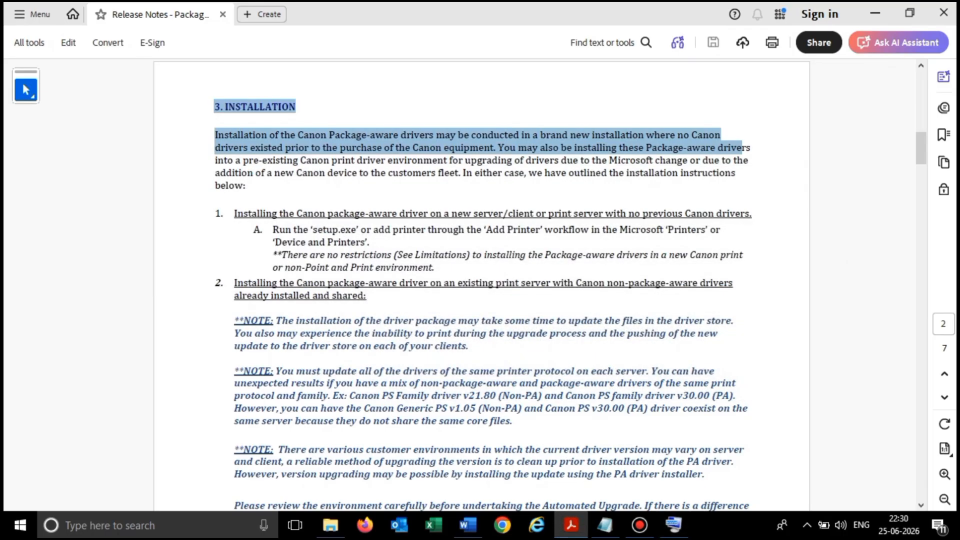
Clear the text selection, place the cursor in installation item 1 on page 2 and move it line by line down and up
{"action": "left_click", "coordinate": [585, 214]}
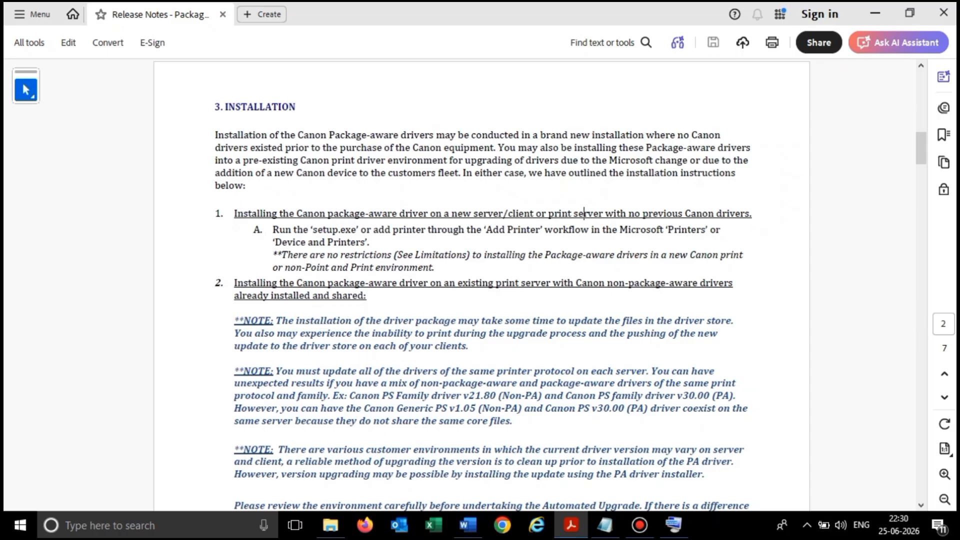
{"action": "key", "text": "Down"}
{"action": "key", "text": "Down"}
{"action": "key", "text": "Down"}
{"action": "key", "text": "Up"}
{"action": "key", "text": "Up"}
{"action": "key", "text": "Up"}
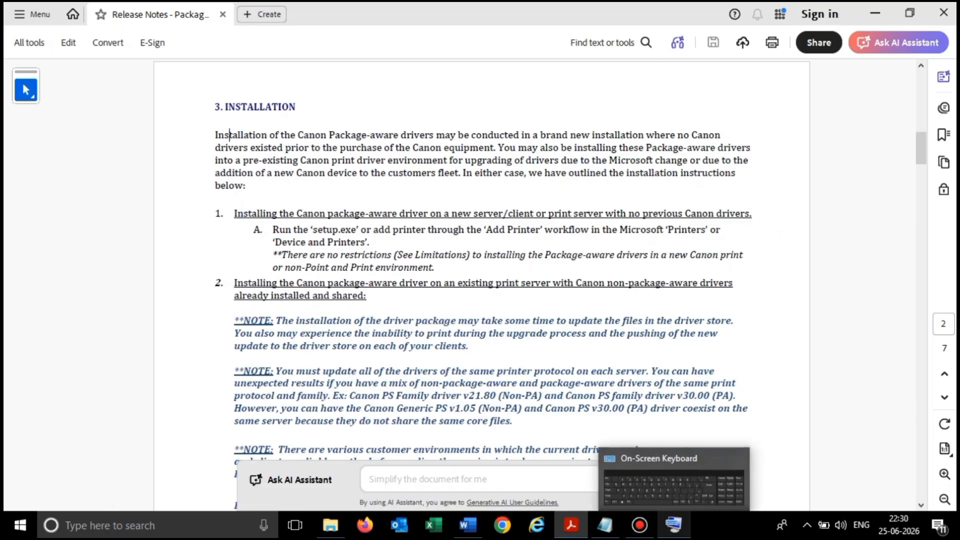
Bring up the on-screen keyboard and demonstrate the combination that extends a text selection upward
{"action": "left_click", "coordinate": [674, 525]}
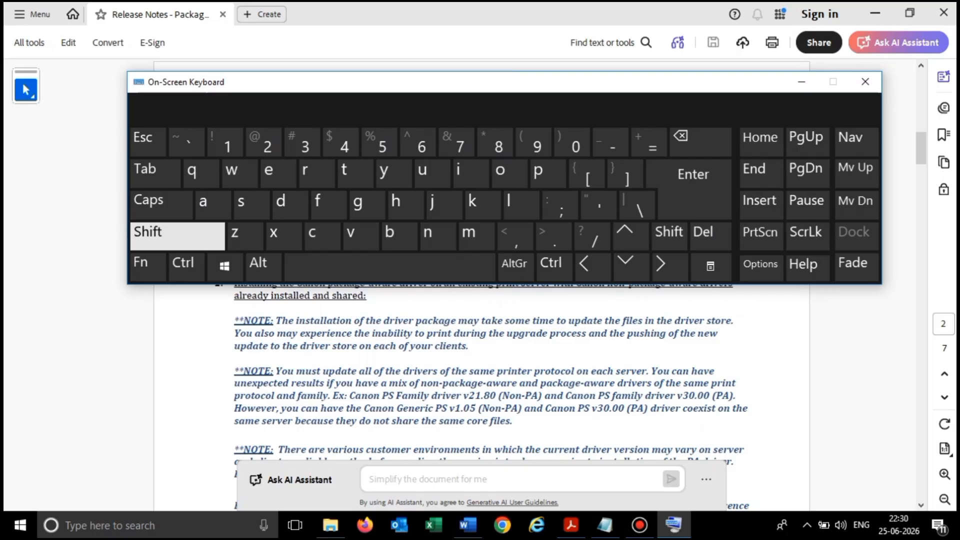
{"action": "left_click", "coordinate": [178, 236]}
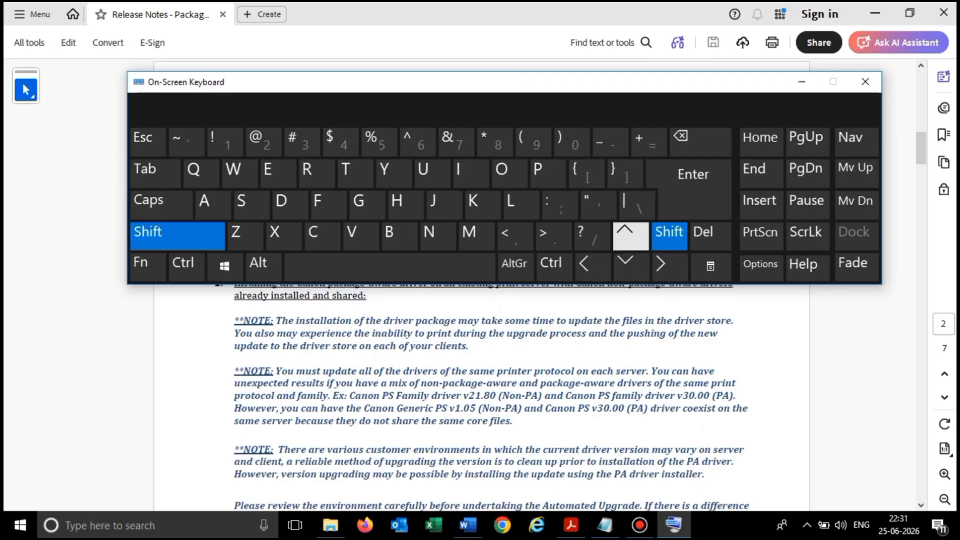
{"action": "left_click", "coordinate": [631, 236]}
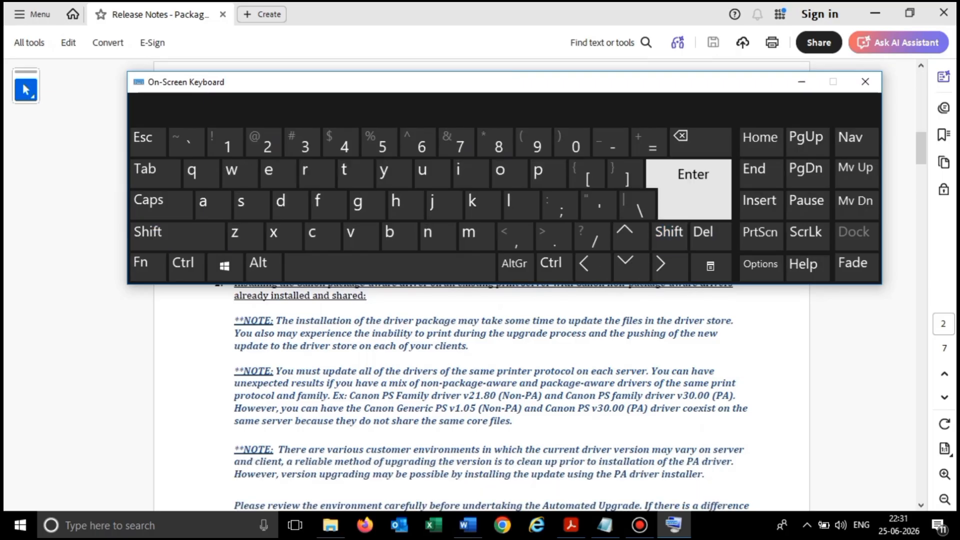
Hide the on-screen keyboard and select the word "Installation" at the start of the section 3 paragraph character by character
{"action": "left_click", "coordinate": [801, 81]}
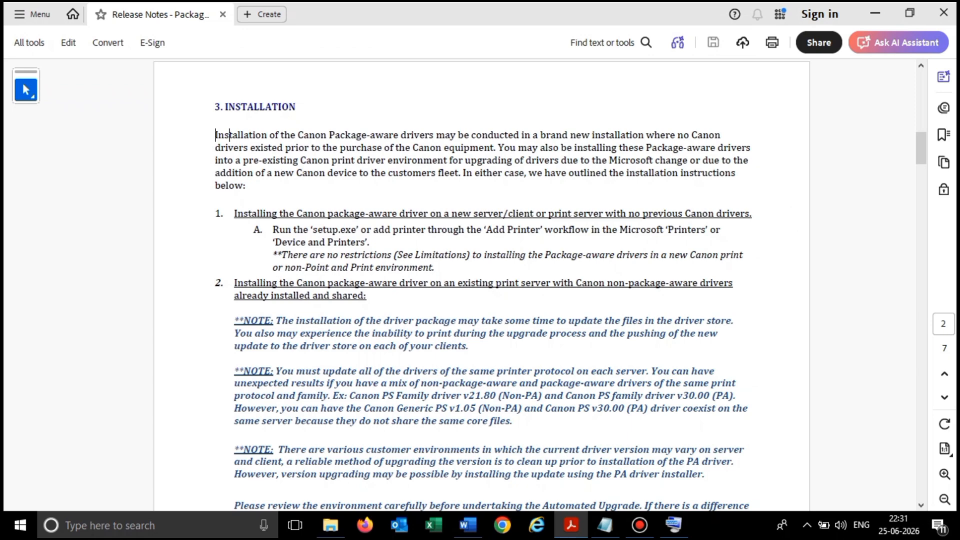
{"action": "key", "text": "shift+Right"}
{"action": "key", "text": "shift+Right"}
{"action": "key", "text": "shift+Right"}
{"action": "key", "text": "shift+Right"}
{"action": "key", "text": "shift+Right"}
{"action": "key", "text": "shift+Right"}
{"action": "key", "text": "shift+Right"}
{"action": "key", "text": "shift+Right"}
{"action": "key", "text": "shift+Right"}
{"action": "key", "text": "shift+Right"}
{"action": "key", "text": "shift+Right"}
{"action": "key", "text": "shift+Right"}
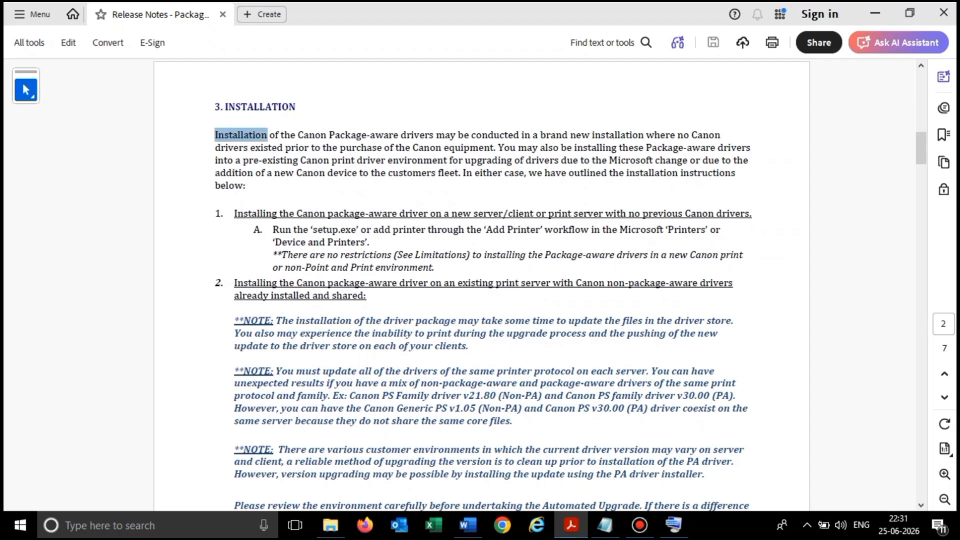
Shrink the selection of the word "Installation" back to its first character until no text is selected
{"action": "key", "text": "shift+Left"}
{"action": "key", "text": "shift+Left"}
{"action": "key", "text": "shift+Left"}
{"action": "key", "text": "shift+Left"}
{"action": "key", "text": "shift+Left"}
{"action": "key", "text": "shift+Left"}
{"action": "key", "text": "shift+Left"}
{"action": "key", "text": "shift+Left"}
{"action": "key", "text": "shift+Left"}
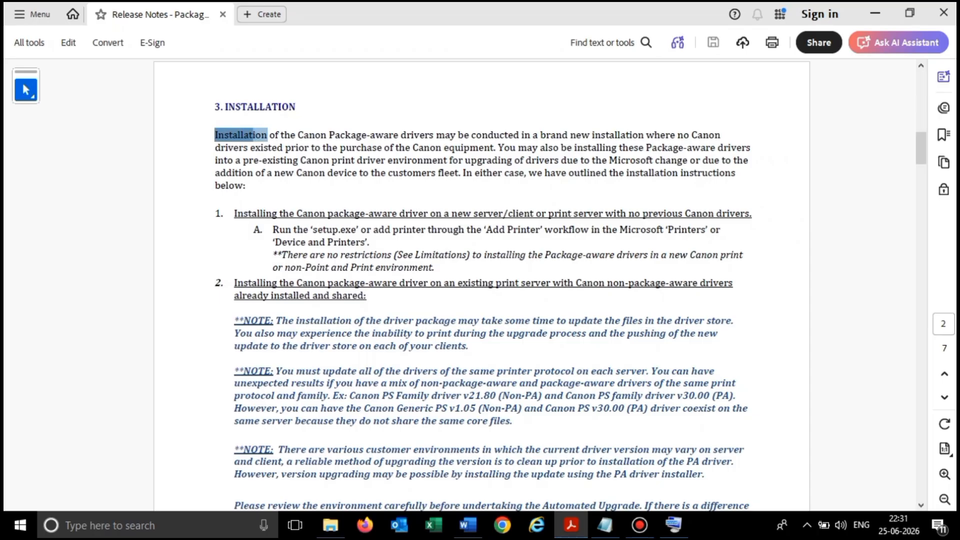
{"action": "key", "text": "shift+Left"}
{"action": "key", "text": "shift+Left"}
{"action": "key", "text": "shift+Left"}
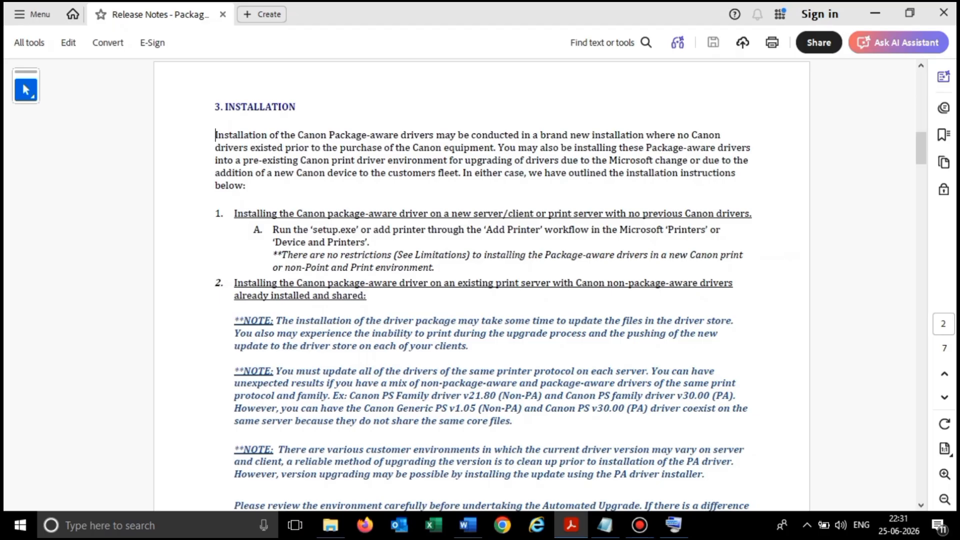
Select the whole introductory paragraph of section 3 line by line downward, and clear the selection
{"action": "key", "text": "shift+Down"}
{"action": "key", "text": "shift+Down"}
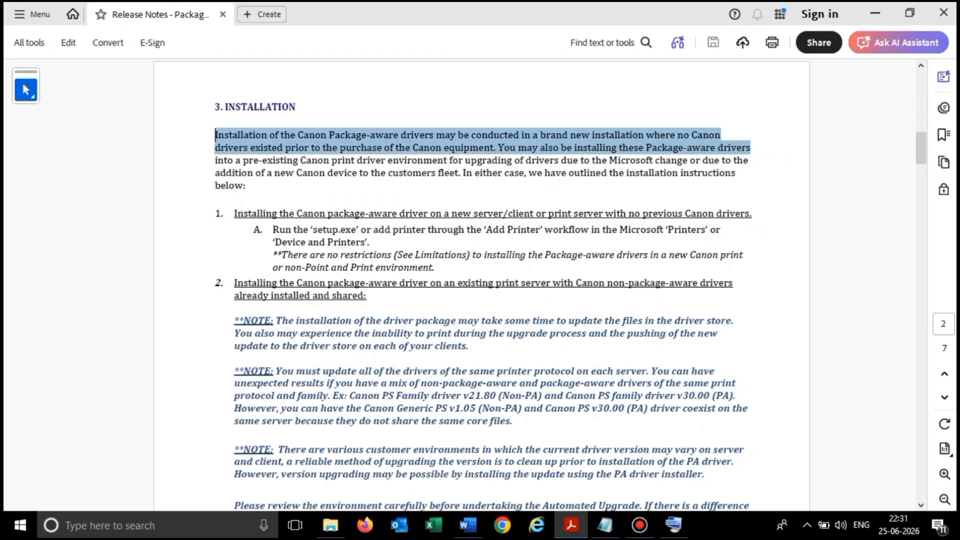
{"action": "key", "text": "shift+Down"}
{"action": "key", "text": "shift+Down"}
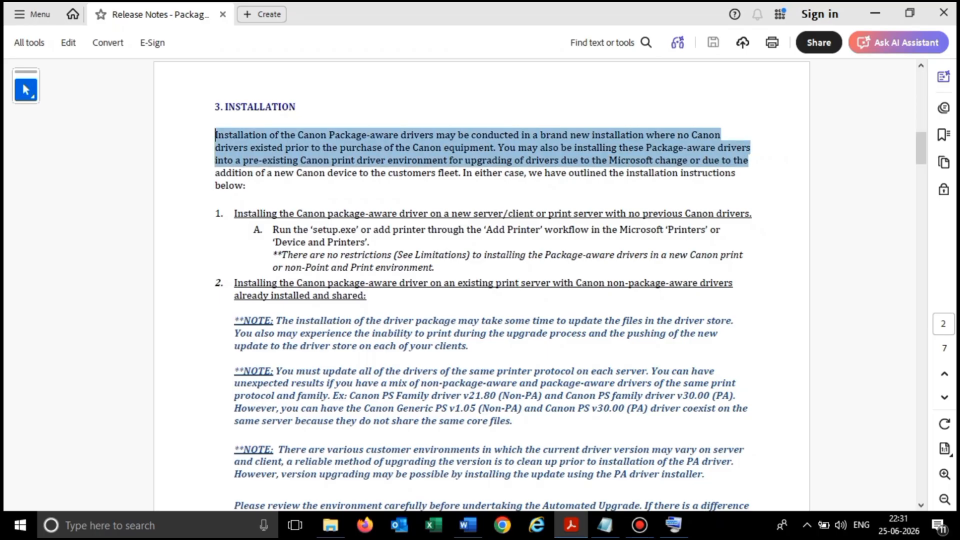
{"action": "key", "text": "shift+Down"}
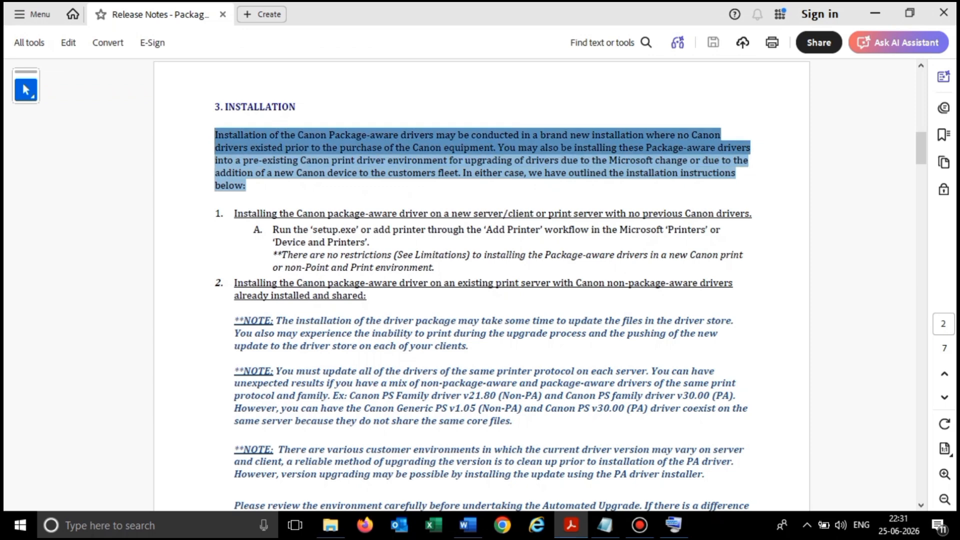
{"action": "key", "text": "Down"}
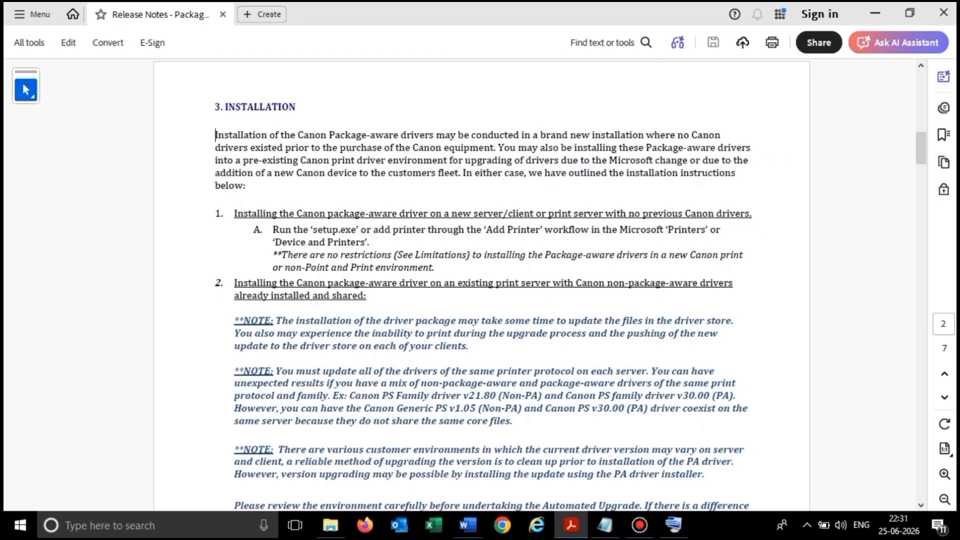
Bring up the on-screen keyboard, demonstrate the select-all combination on it, and hide it again
{"action": "key", "text": "ctrl+a"}
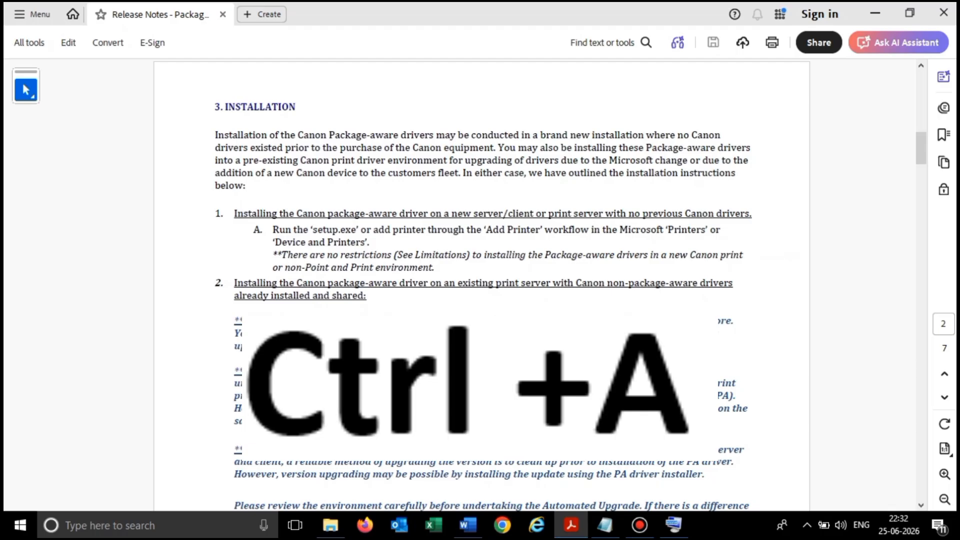
{"action": "left_click", "coordinate": [674, 525]}
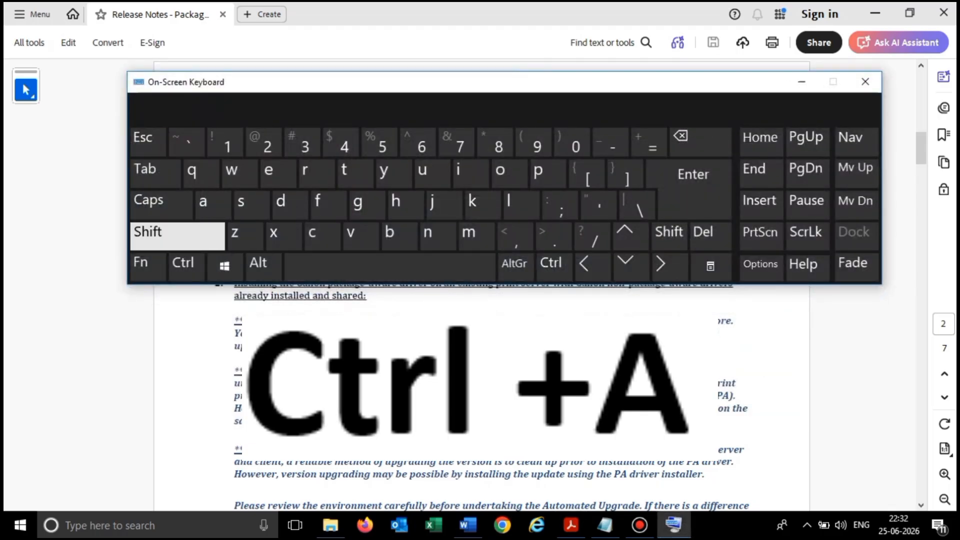
{"action": "left_click", "coordinate": [186, 266]}
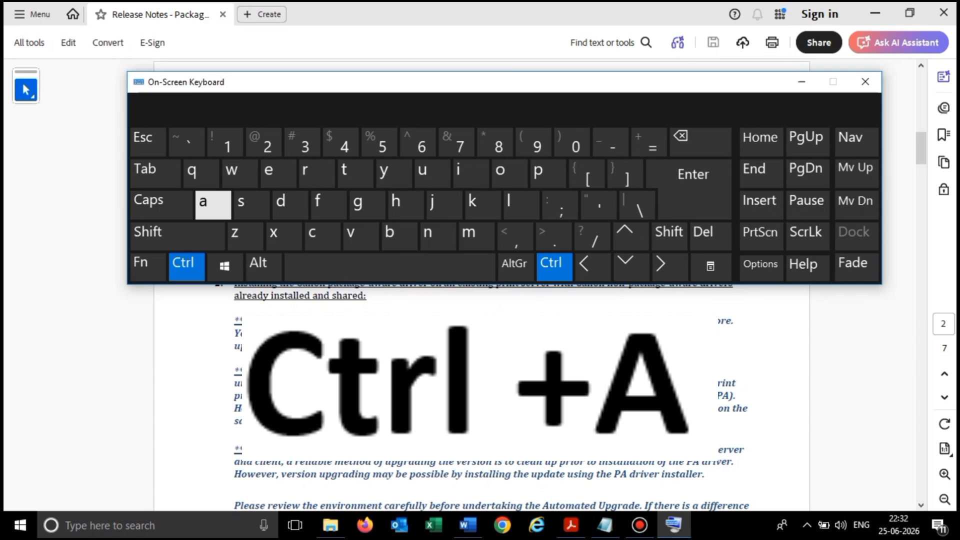
{"action": "key", "text": "ctrl+alt+Tab"}
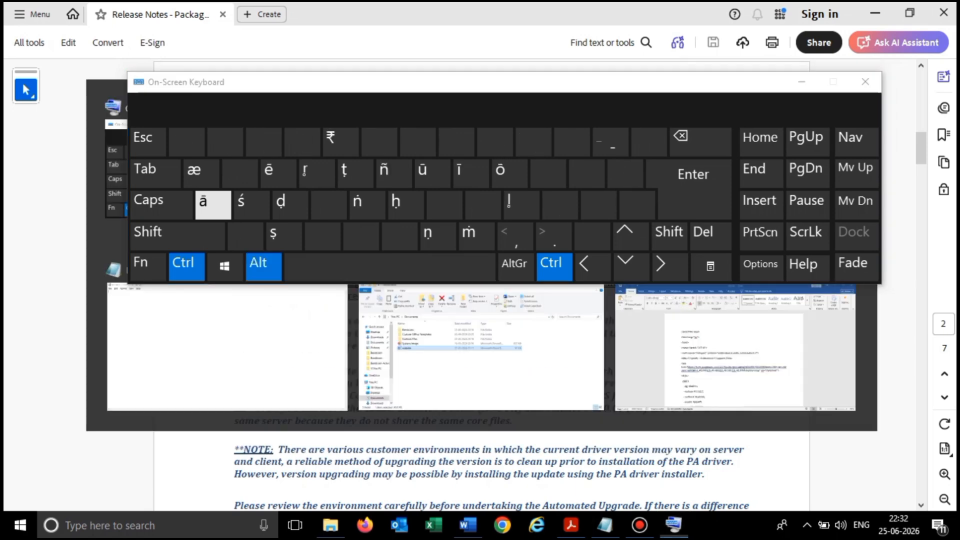
{"action": "left_click", "coordinate": [802, 82]}
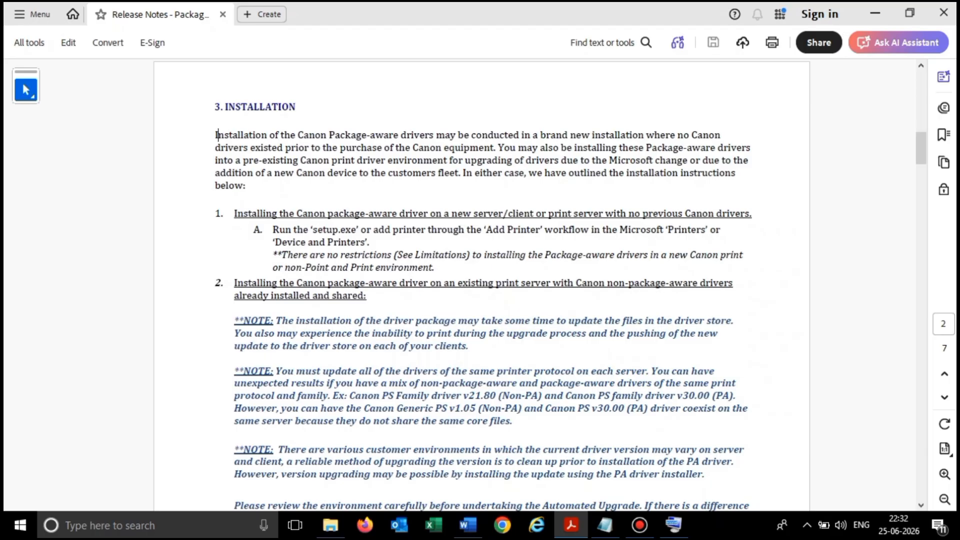
Select all text in the PDF and copy it, showing the copy combination with the on-screen keyboard
{"action": "key", "text": "ctrl+a"}
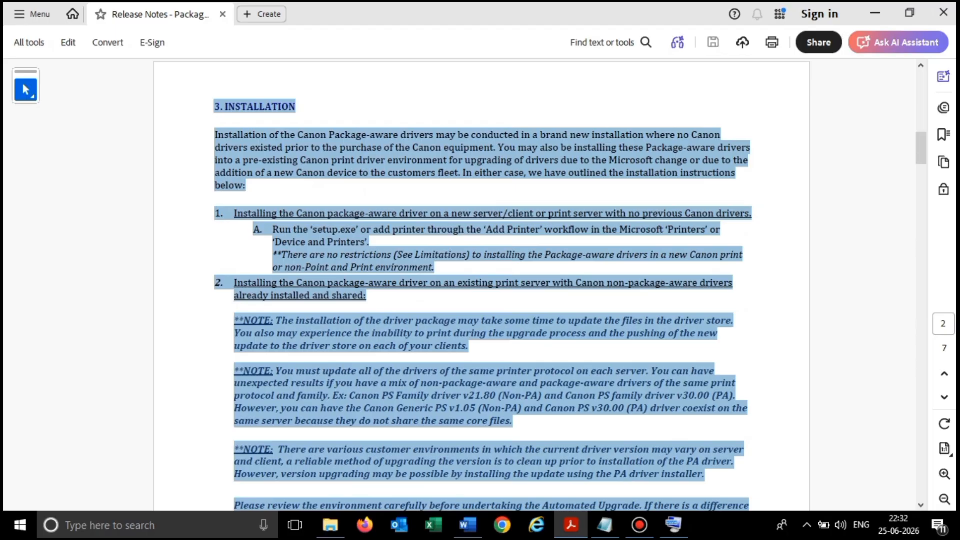
{"action": "key", "text": "ctrl+c"}
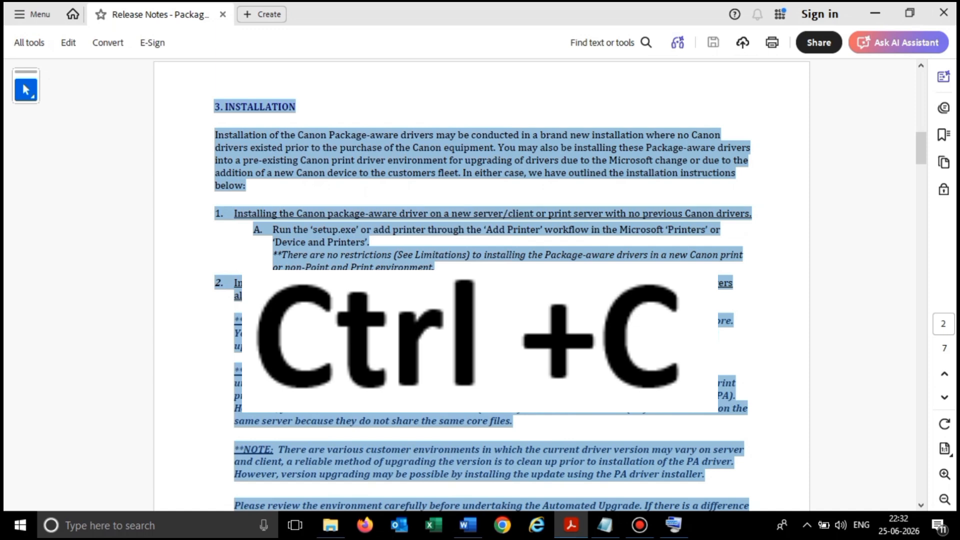
{"action": "key", "text": "alt+Tab"}
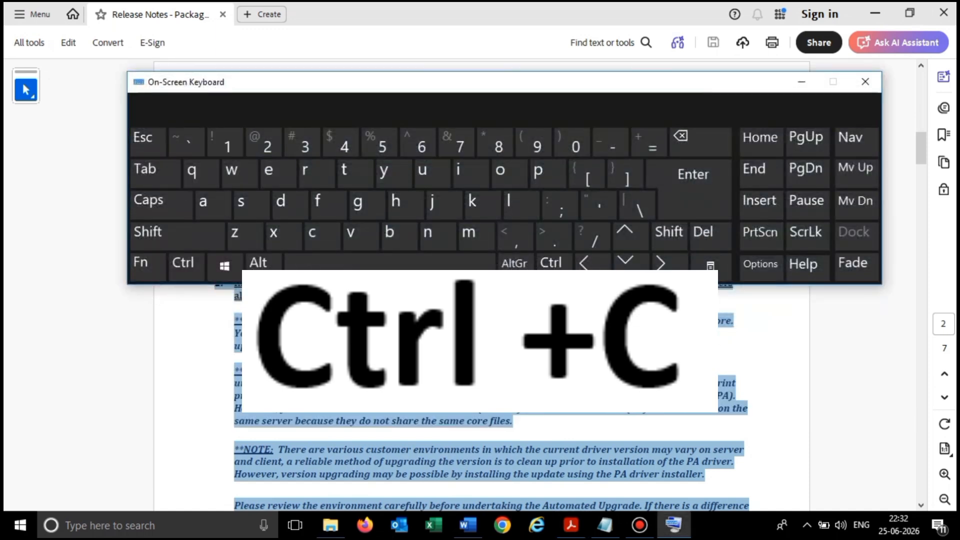
{"action": "key", "text": "ctrl"}
{"action": "key", "text": "ctrl+c"}
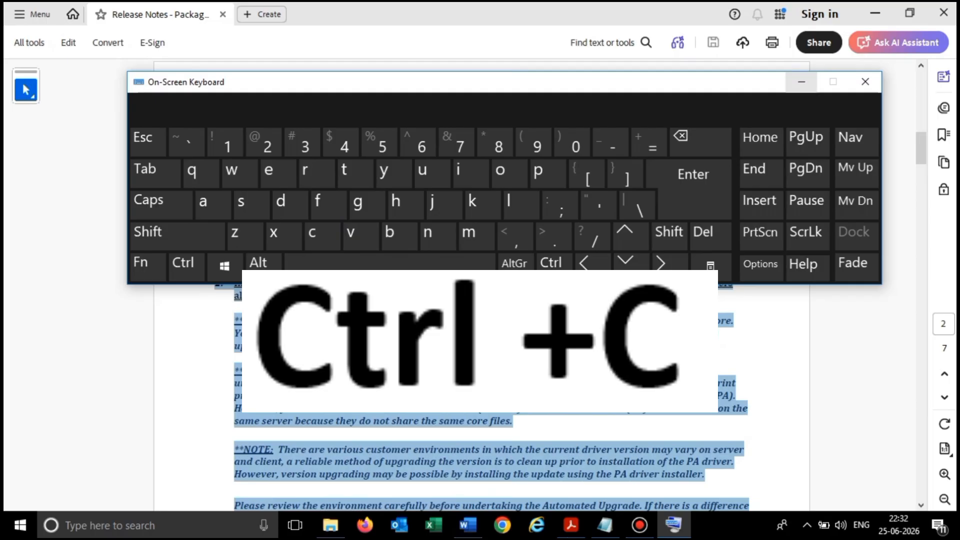
{"action": "left_click", "coordinate": [802, 82]}
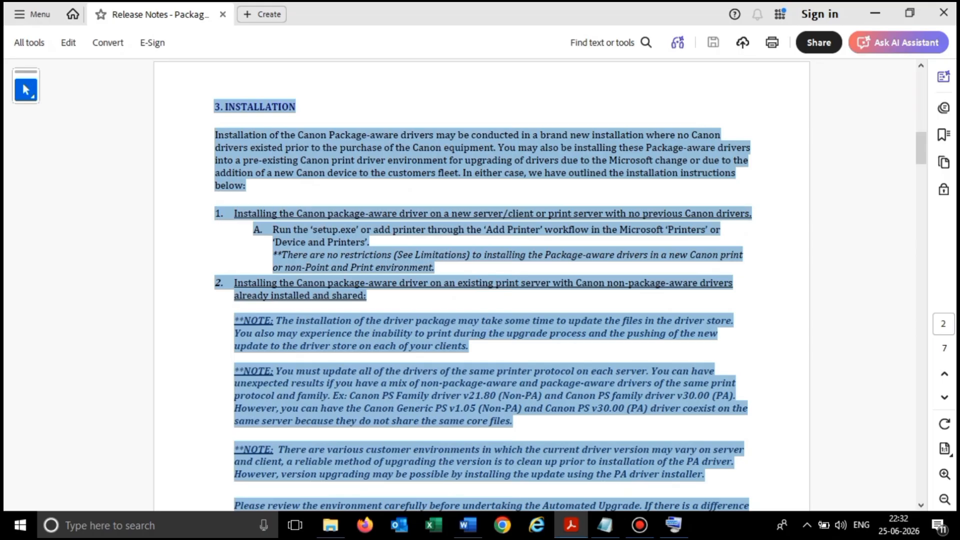
Switch to the "website" document in Word and replace its entire content with the copied PDF content
{"action": "key", "text": "alt+Tab"}
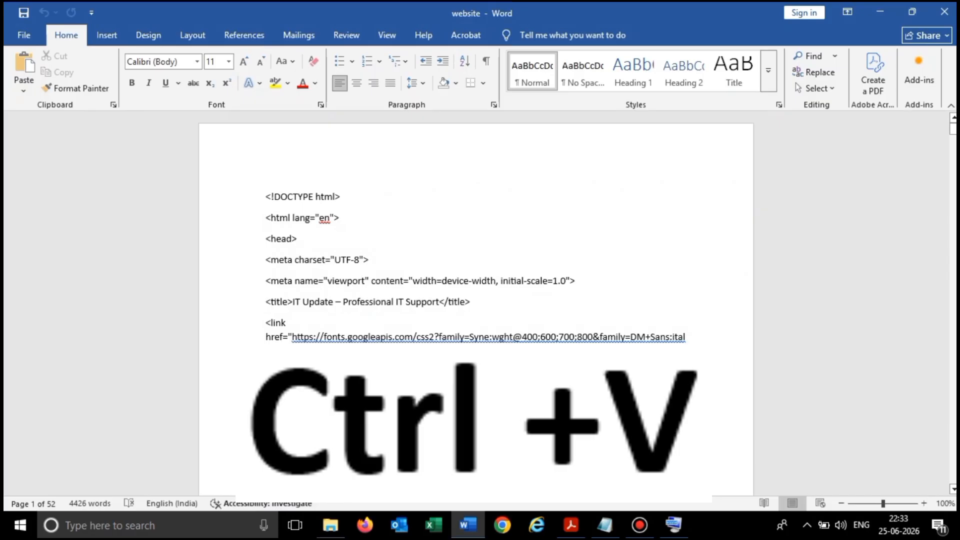
{"action": "key", "text": "ctrl+a"}
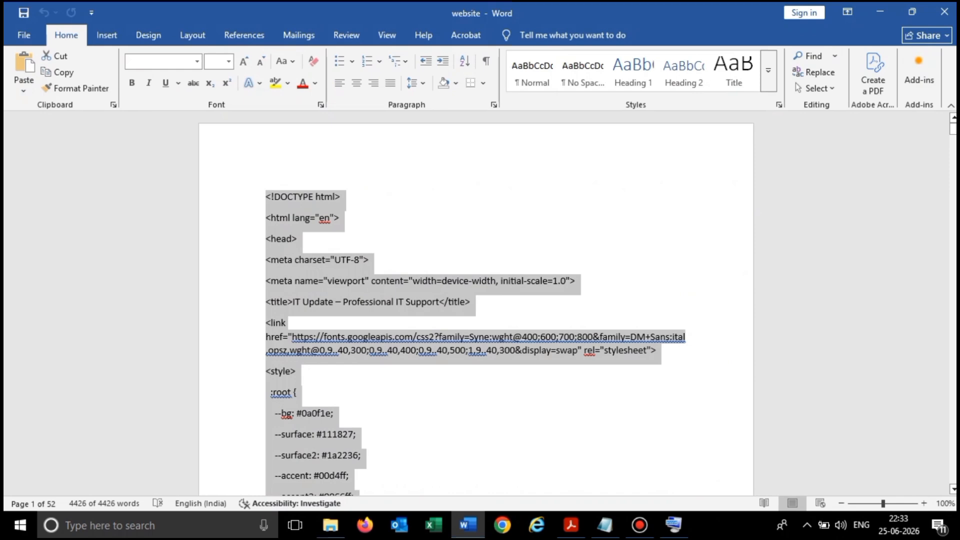
{"action": "key", "text": "ctrl+v"}
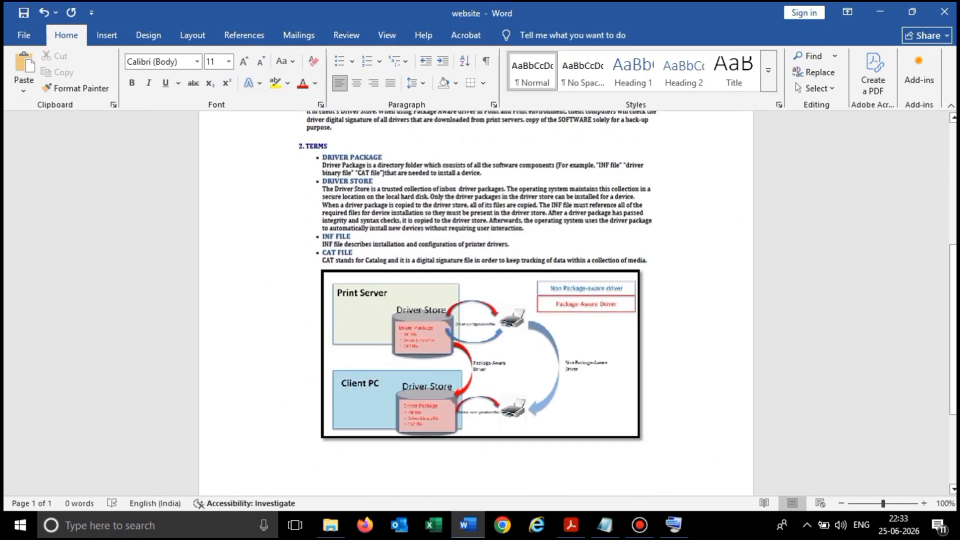
{"action": "scroll", "coordinate": [480, 300], "scroll_direction": "up", "scroll_amount": 5}
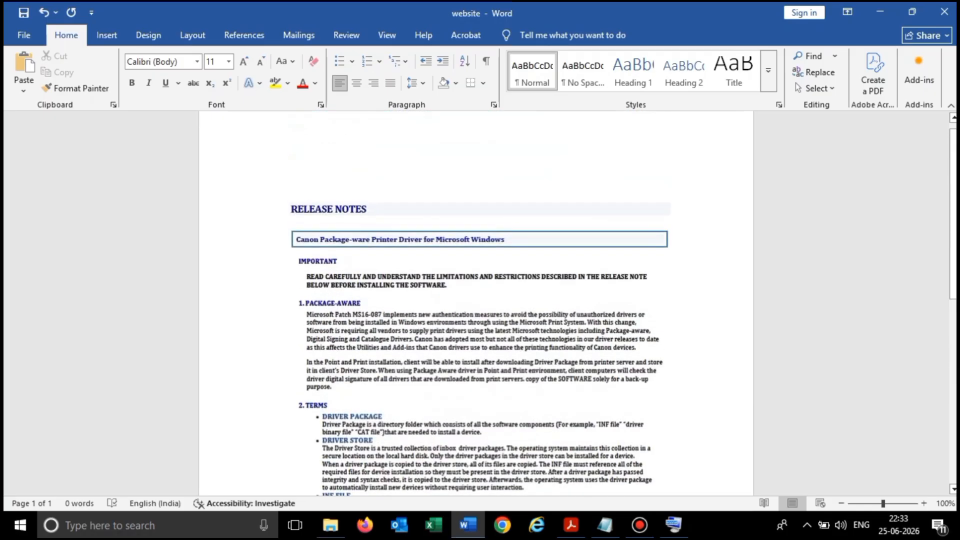
{"action": "scroll", "coordinate": [695, 326], "scroll_direction": "down", "scroll_amount": 10}
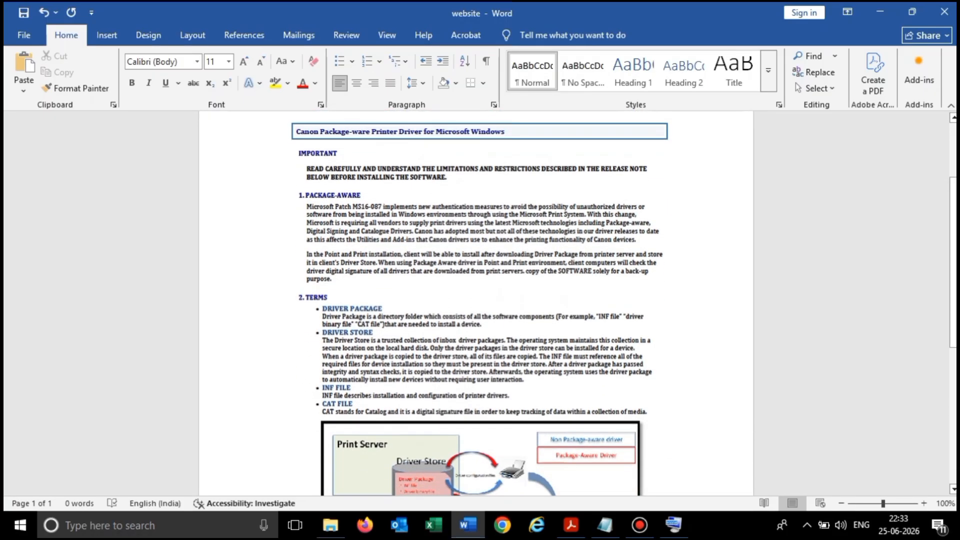
{"action": "left_click", "coordinate": [695, 326]}
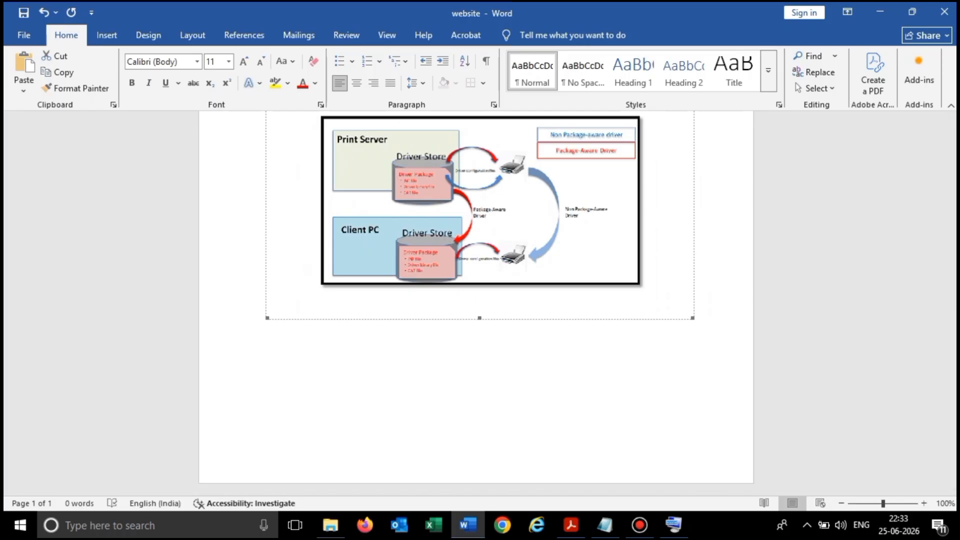
Select everything in the document and paste the copied release notes over it once more
{"action": "scroll", "coordinate": [480, 300], "scroll_direction": "up", "scroll_amount": 10}
{"action": "key", "text": "ctrl+a"}
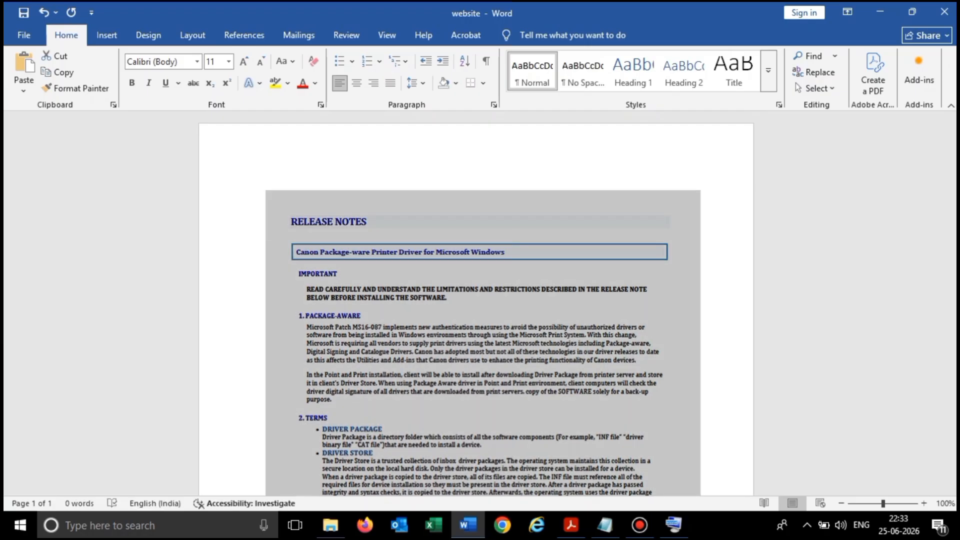
{"action": "key", "text": "ctrl+v"}
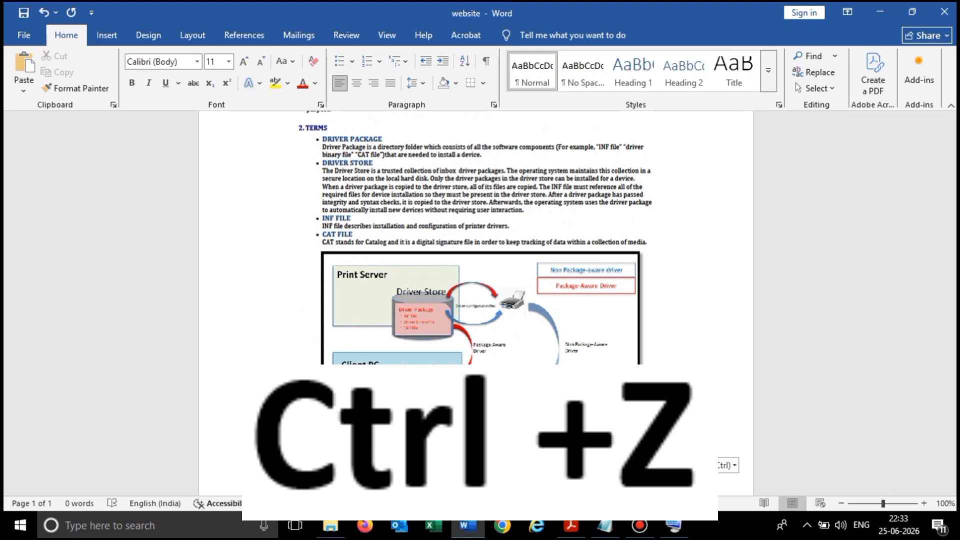
Undo both pastes to restore the original HTML code in the document
{"action": "scroll", "coordinate": [476, 240], "scroll_direction": "up", "scroll_amount": 8}
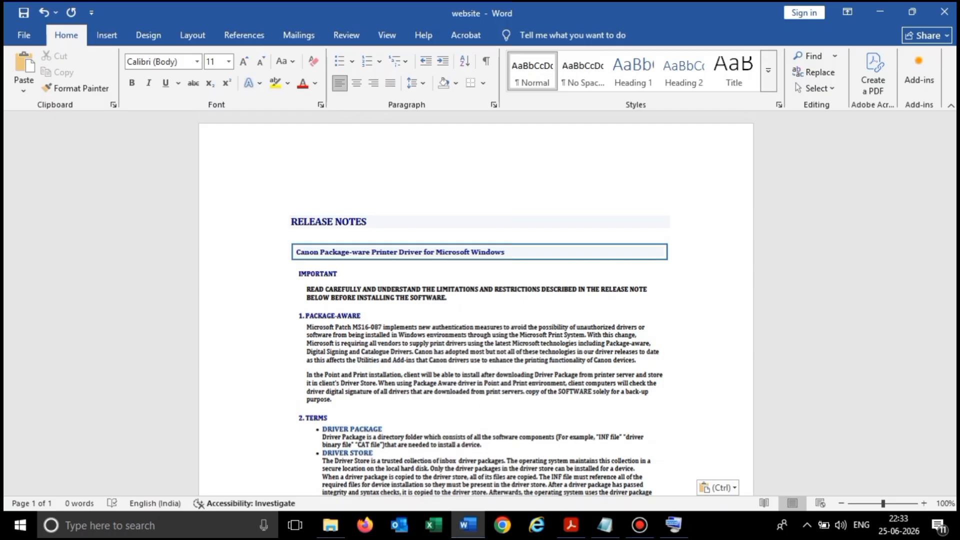
{"action": "key", "text": "ctrl+z"}
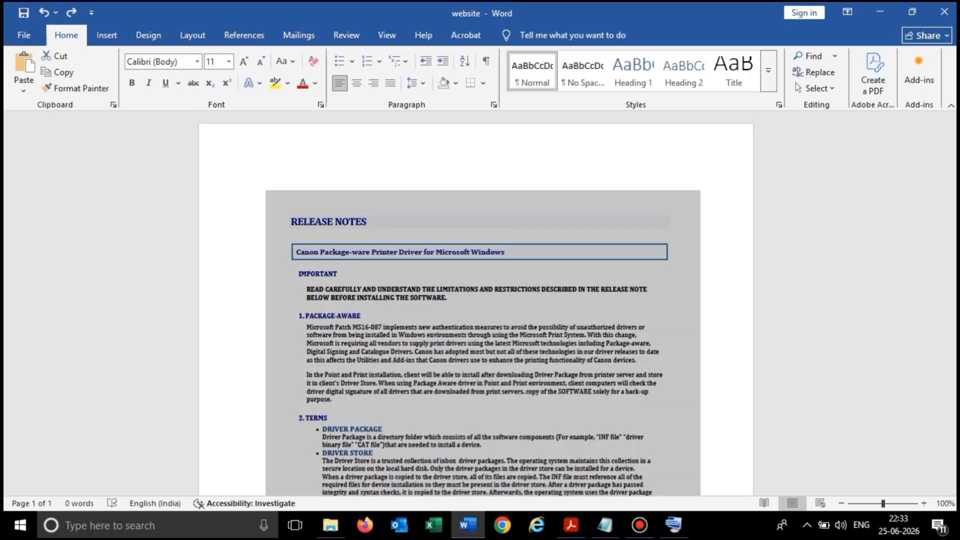
{"action": "key", "text": "ctrl+z"}
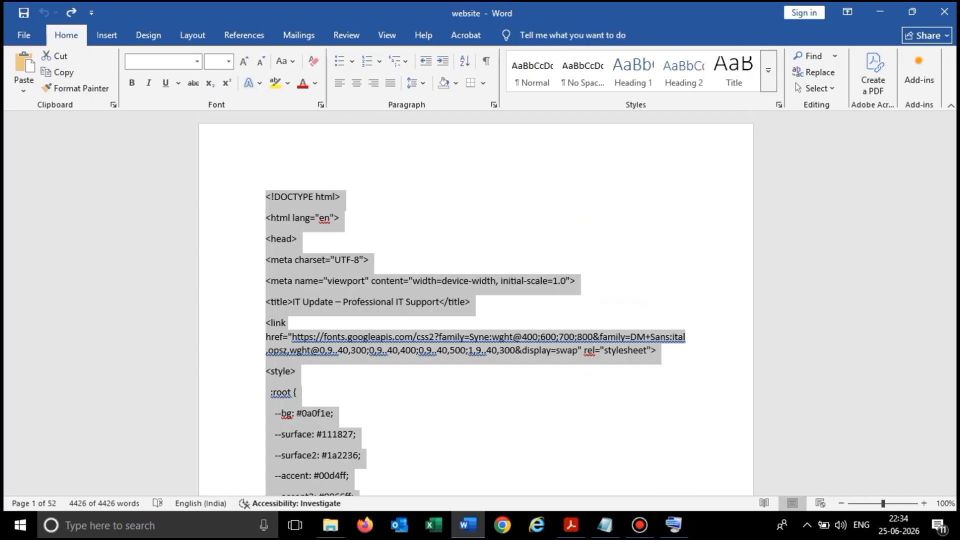
Redo the first paste of the release notes, undo it again and redo it once more
{"action": "key", "text": "ctrl+y"}
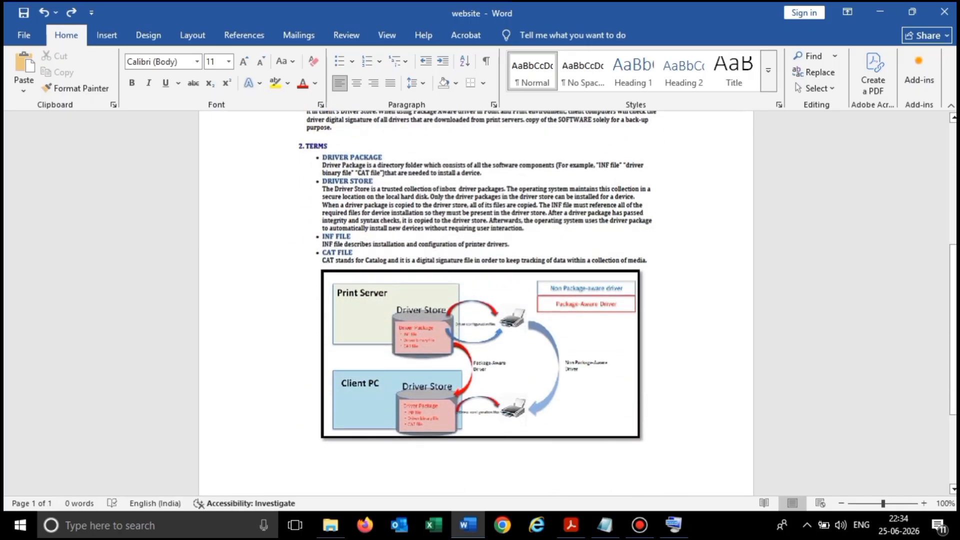
{"action": "scroll", "coordinate": [476, 303], "scroll_direction": "up", "scroll_amount": 2}
{"action": "scroll", "coordinate": [476, 303], "scroll_direction": "down", "scroll_amount": 5}
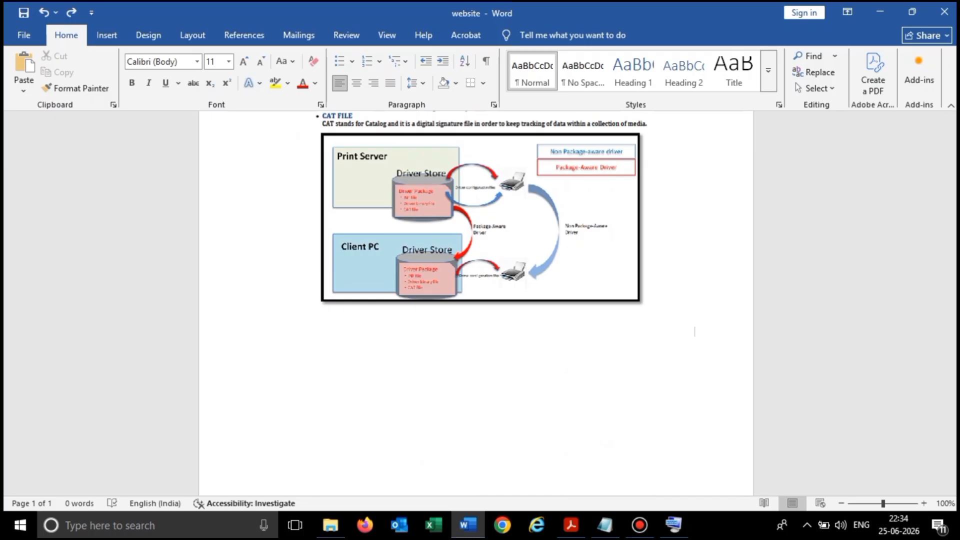
{"action": "key", "text": "ctrl+v"}
{"action": "key", "text": "ctrl+a"}
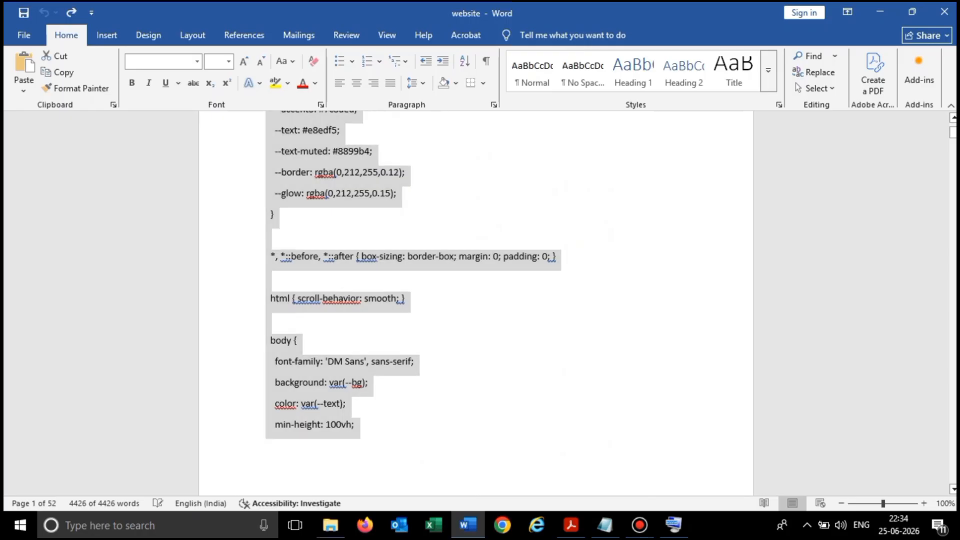
{"action": "key", "text": "ctrl+z"}
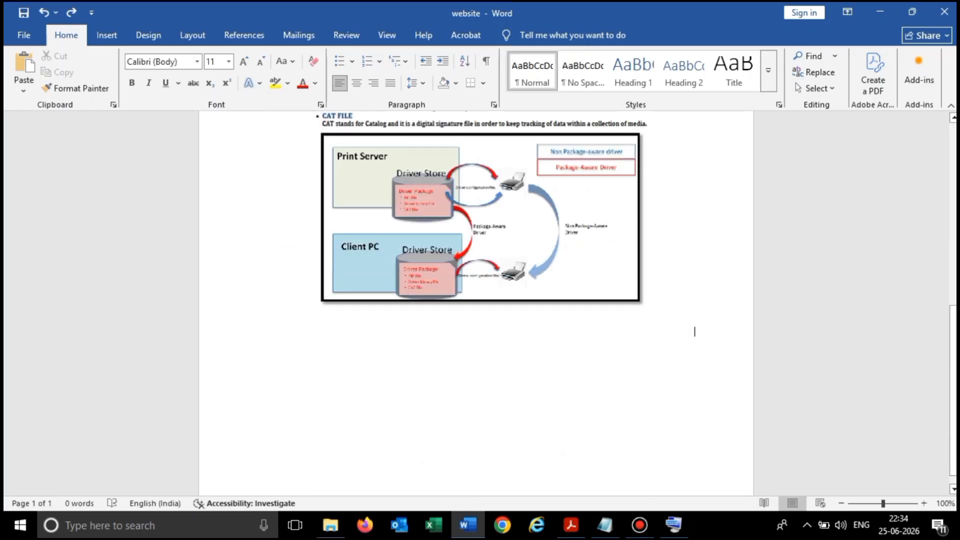
Look back up through the pasted release notes and switch to the PDF in Acrobat
{"action": "scroll", "coordinate": [481, 240], "scroll_direction": "up", "scroll_amount": 1}
{"action": "scroll", "coordinate": [695, 346], "scroll_direction": "up", "scroll_amount": 5}
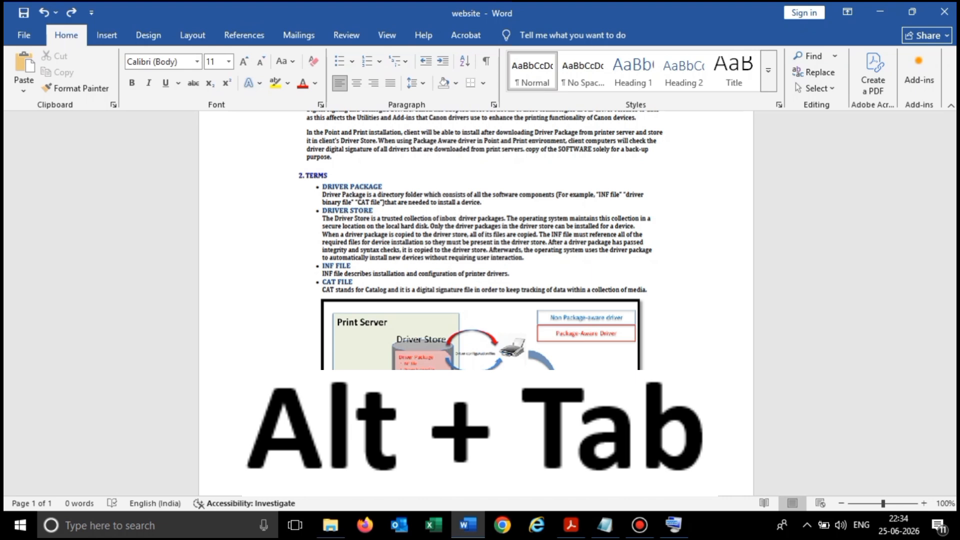
{"action": "key", "text": "alt+Tab"}
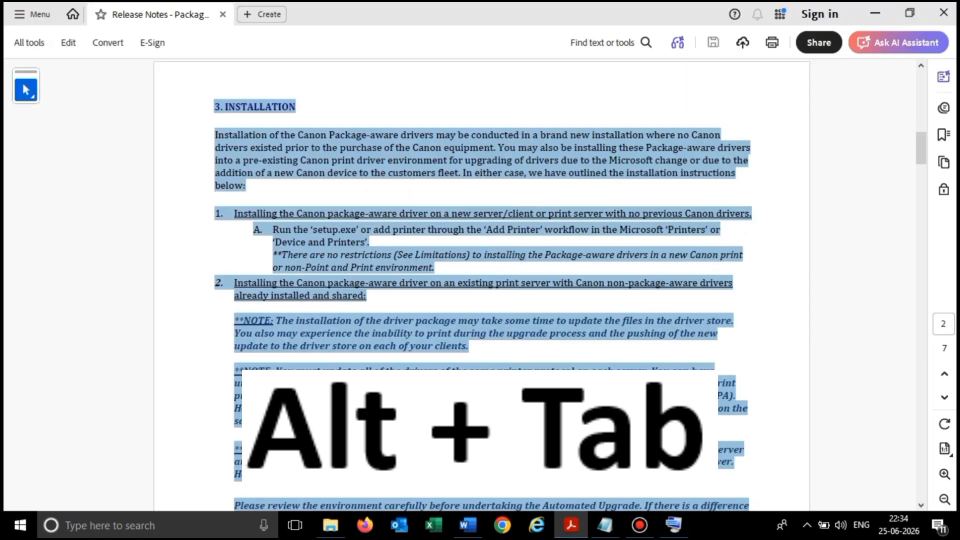
Bring up the On-Screen Keyboard, demonstrate the Alt + Tab window-switching combination on it, and minimize it
{"action": "key", "text": "alt+Tab"}
{"action": "key", "text": "alt+Tab"}
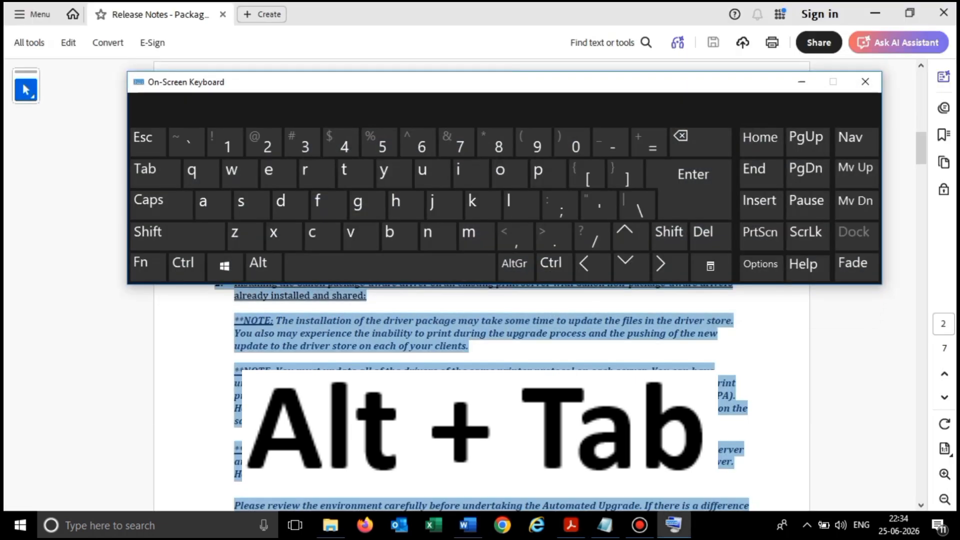
{"action": "left_click", "coordinate": [263, 267]}
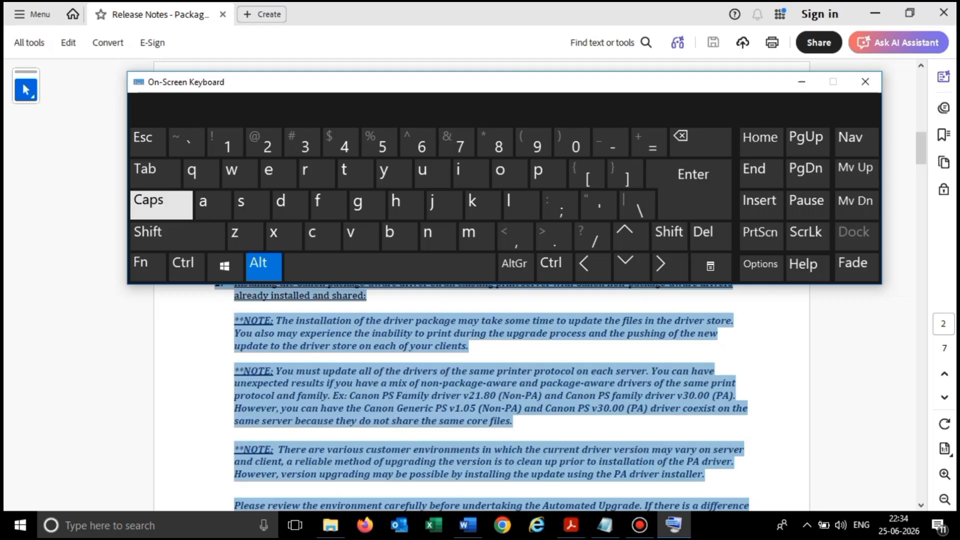
{"action": "left_click", "coordinate": [155, 174]}
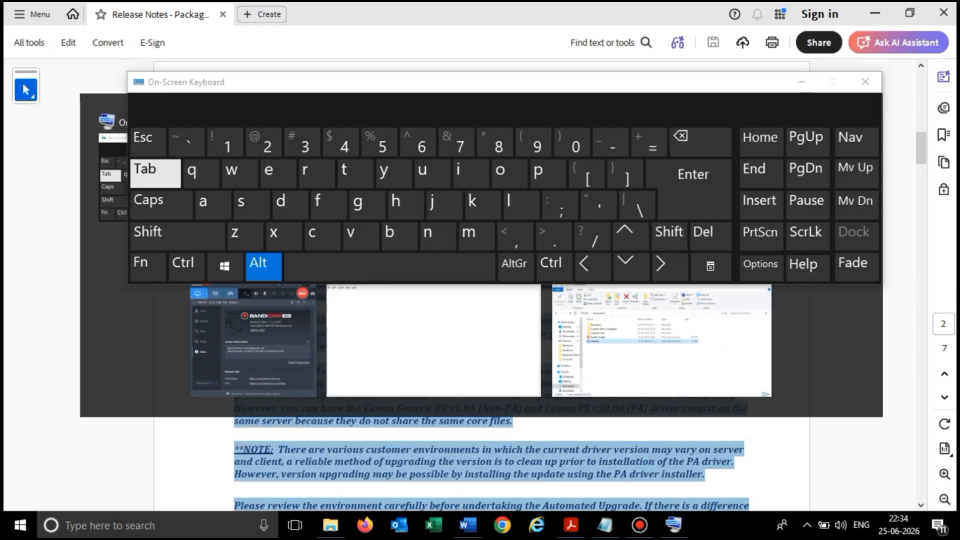
{"action": "left_click", "coordinate": [263, 267]}
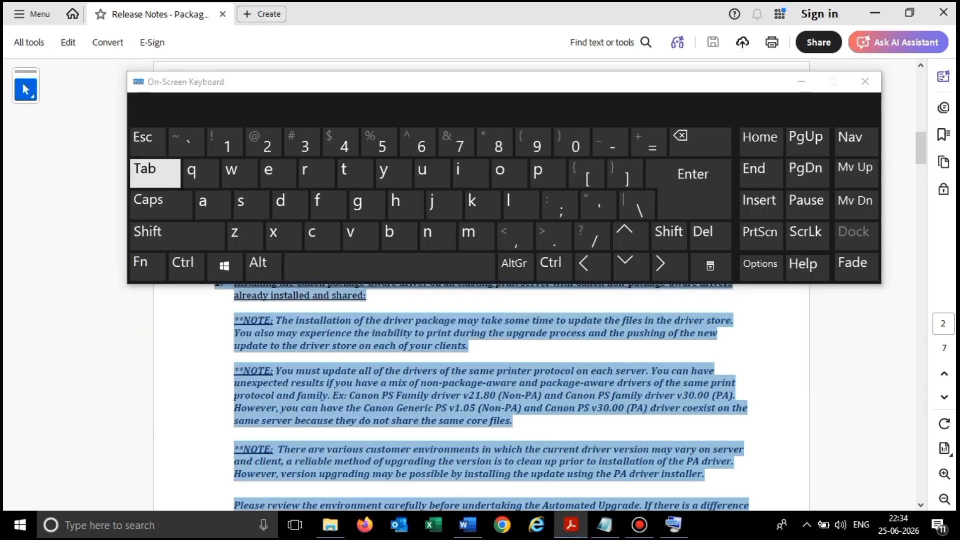
{"action": "left_click", "coordinate": [155, 173]}
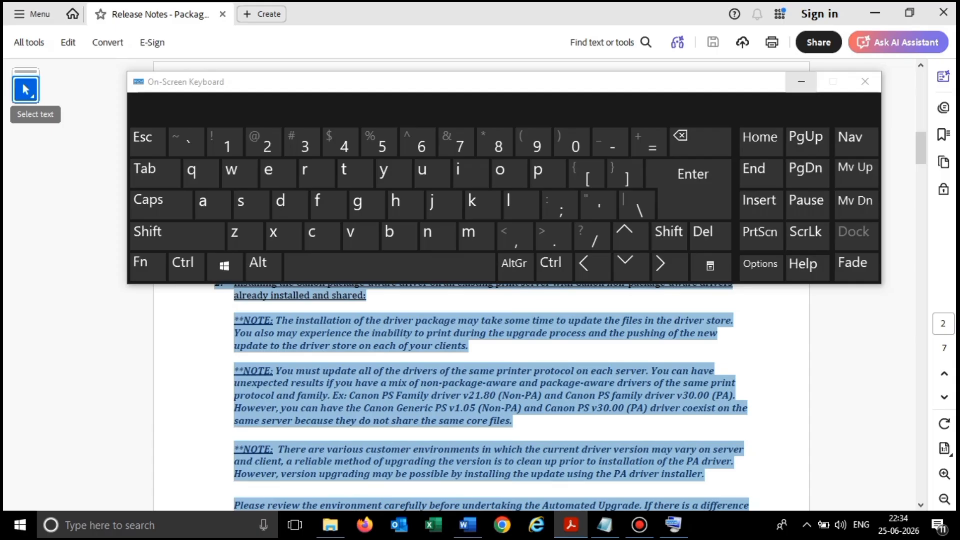
{"action": "left_click", "coordinate": [802, 82]}
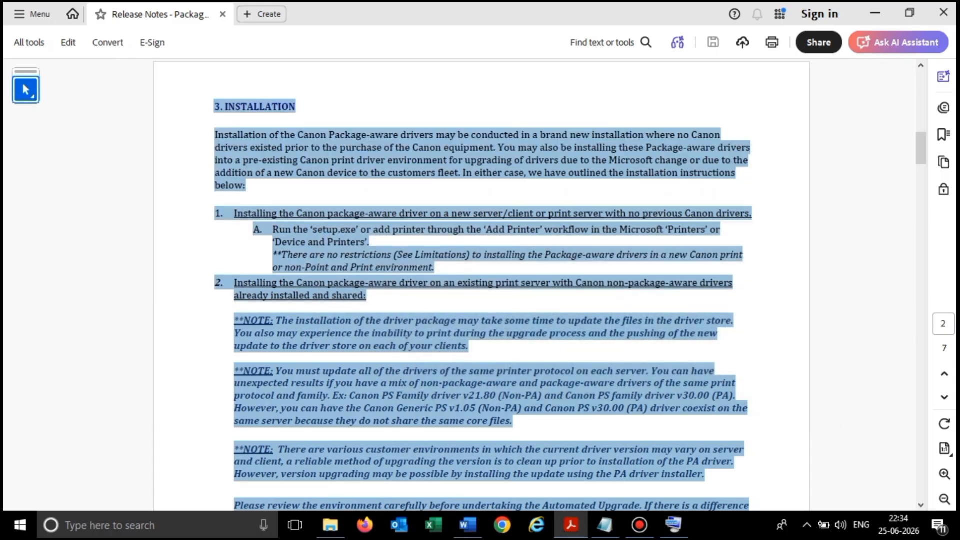
Cycle through the open windows to the Documents folder and switch back and forth between it and the PDF
{"action": "key", "text": "alt+Tab"}
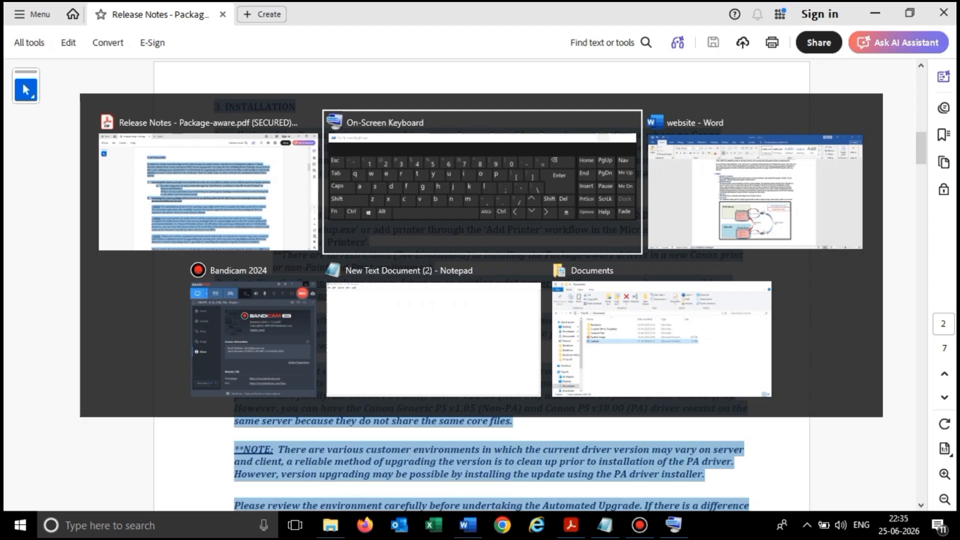
{"action": "key", "text": "alt+Tab"}
{"action": "key", "text": "alt+Tab"}
{"action": "key", "text": "alt+Tab"}
{"action": "key", "text": "alt+Tab"}
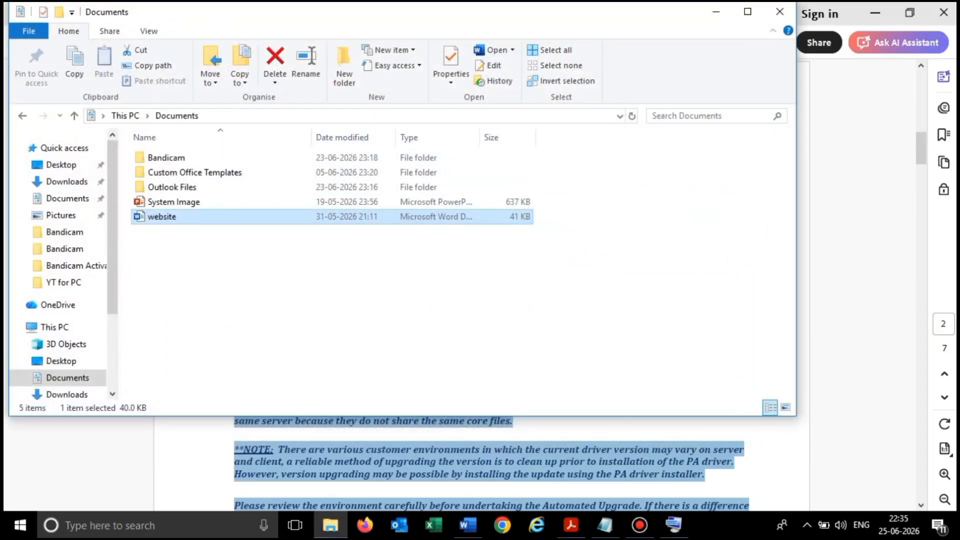
{"action": "key", "text": "alt+Tab"}
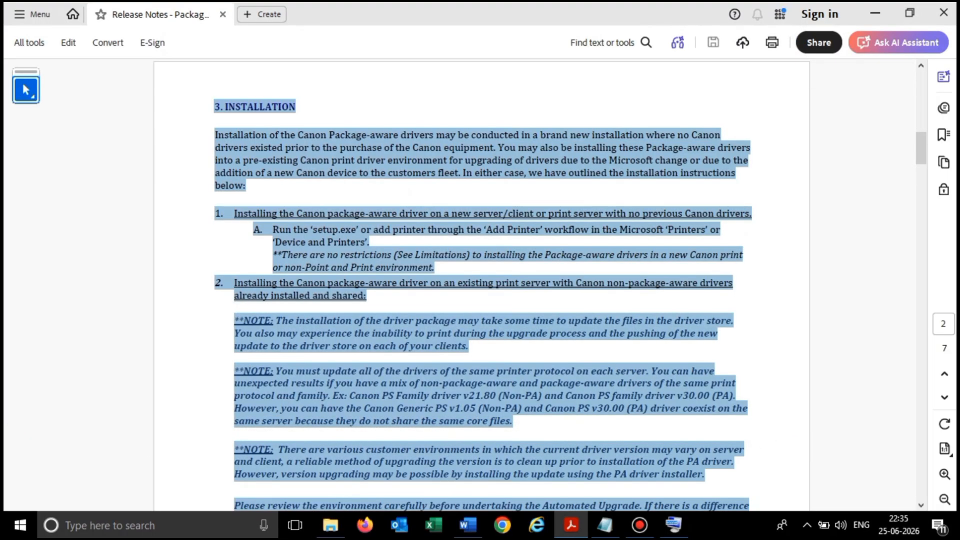
{"action": "key", "text": "alt+Tab"}
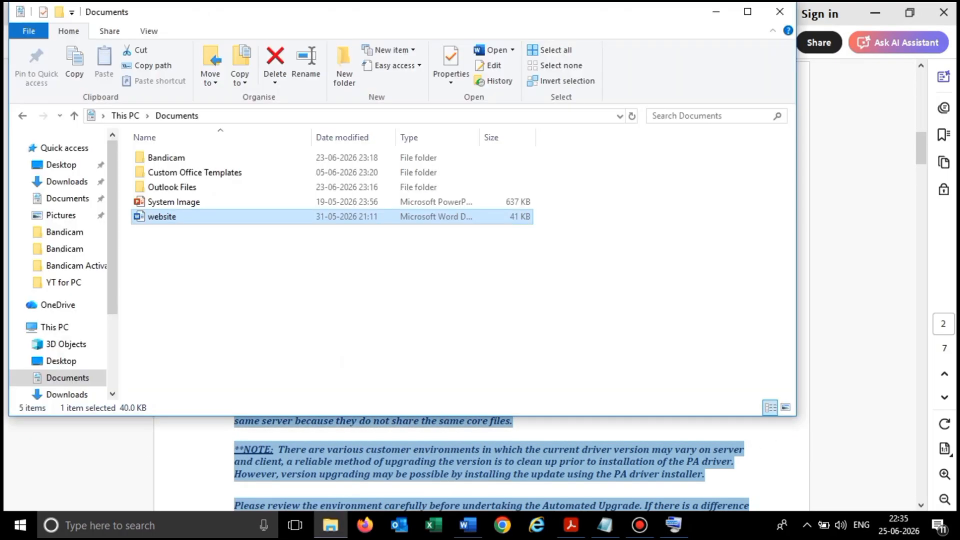
{"action": "key", "text": "alt+Tab"}
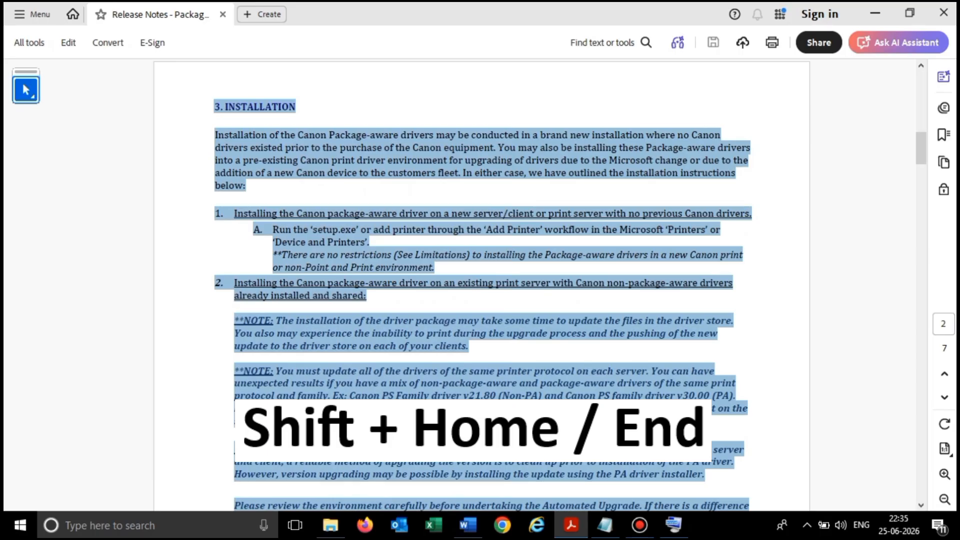
Switch to the website document in Word and open its embedded release notes object in Acrobat
{"action": "key", "text": "alt+Tab"}
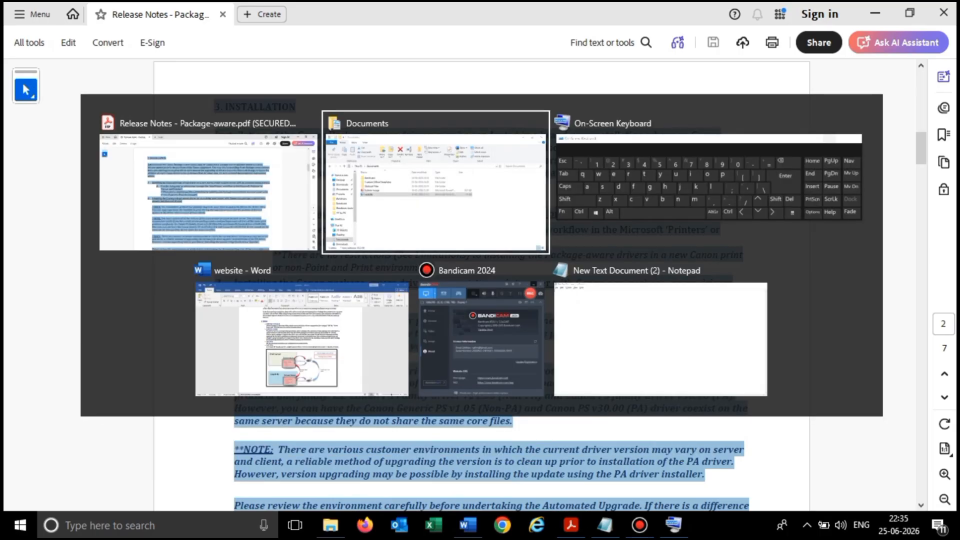
{"action": "key", "text": "alt+Tab"}
{"action": "key", "text": "alt+Tab"}
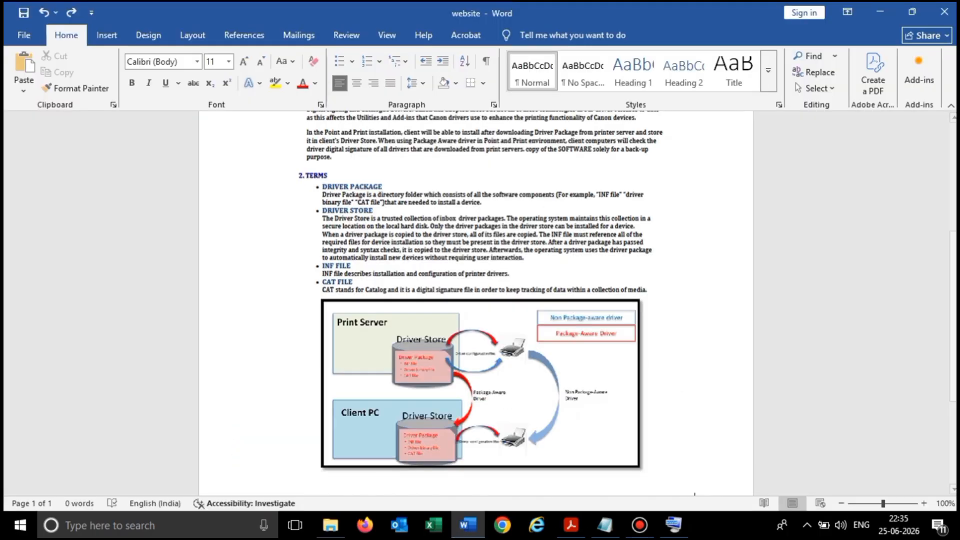
{"action": "scroll", "coordinate": [480, 300], "scroll_direction": "up", "scroll_amount": 5}
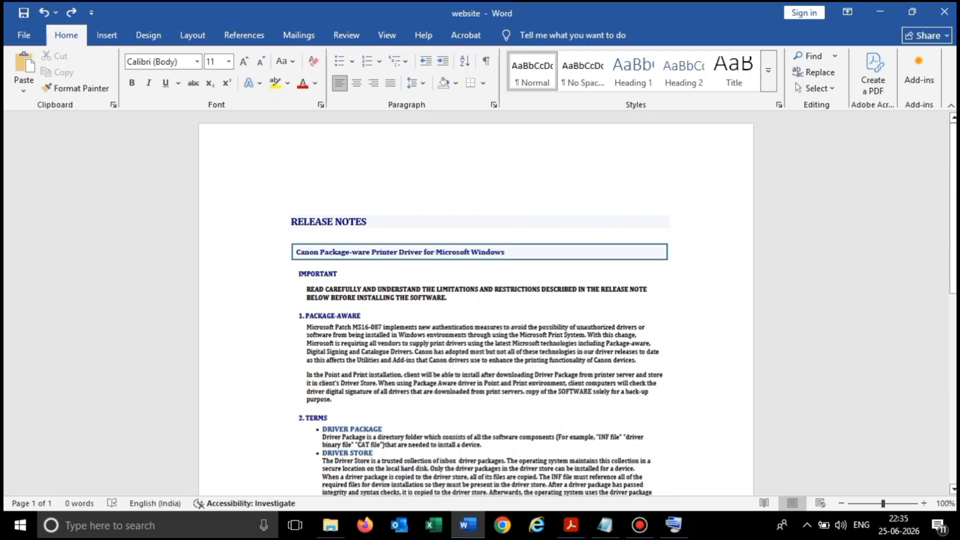
{"action": "left_click", "coordinate": [479, 345]}
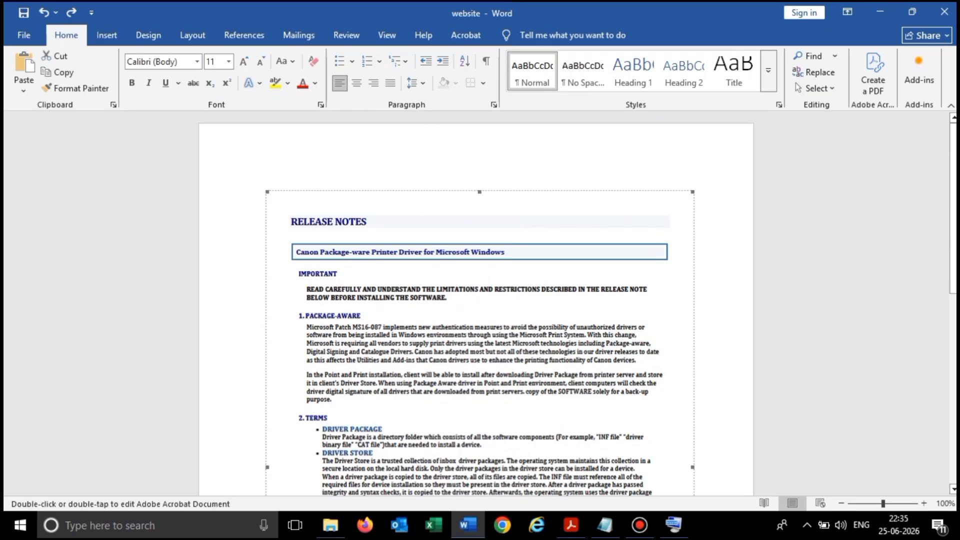
{"action": "double_click", "coordinate": [480, 345]}
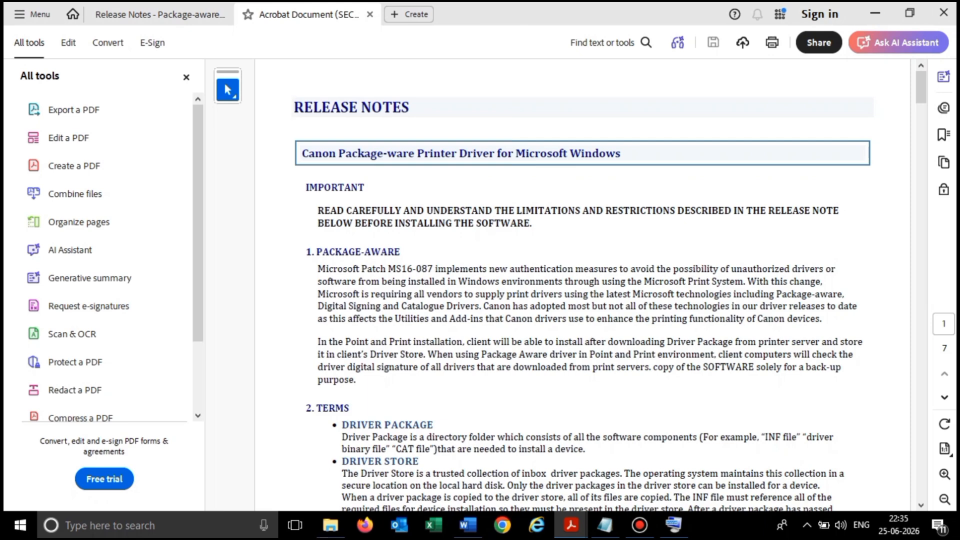
Bring up the On-Screen Keyboard, demonstrate the Shift + Home combination, switch to Notepad and minimize the keyboard
{"action": "key", "text": "alt+Tab"}
{"action": "key", "text": "alt+Tab"}
{"action": "key", "text": "alt+Tab"}
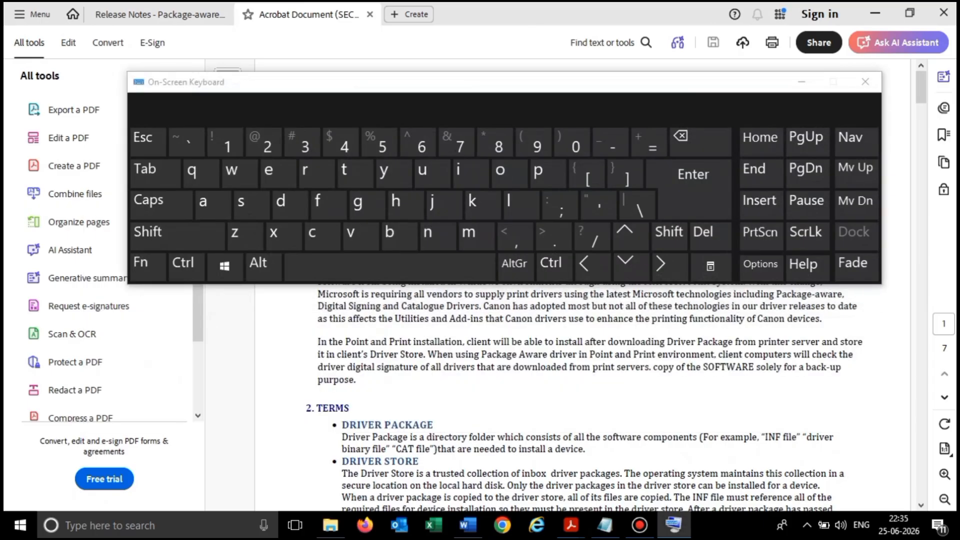
{"action": "left_click", "coordinate": [178, 236]}
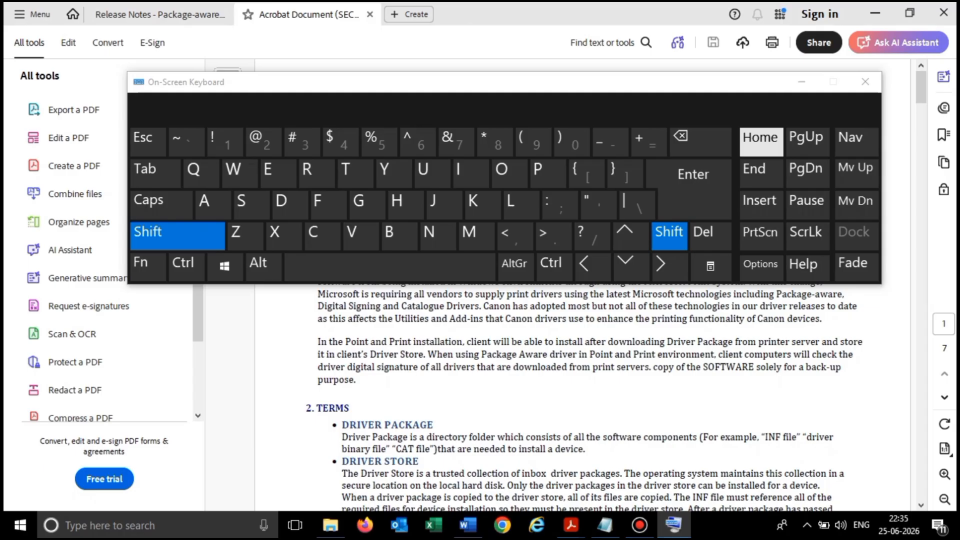
{"action": "key", "text": "alt+Tab"}
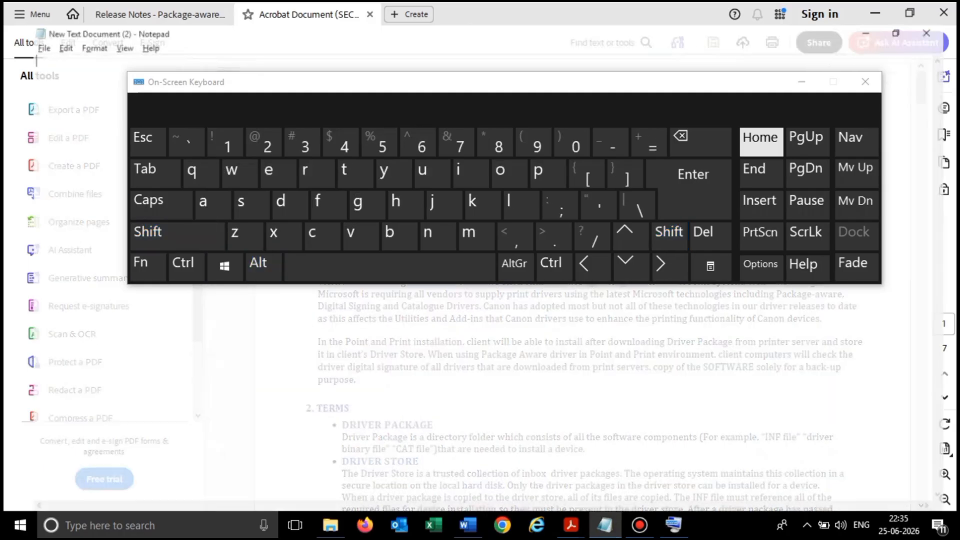
{"action": "key", "text": "alt+Tab"}
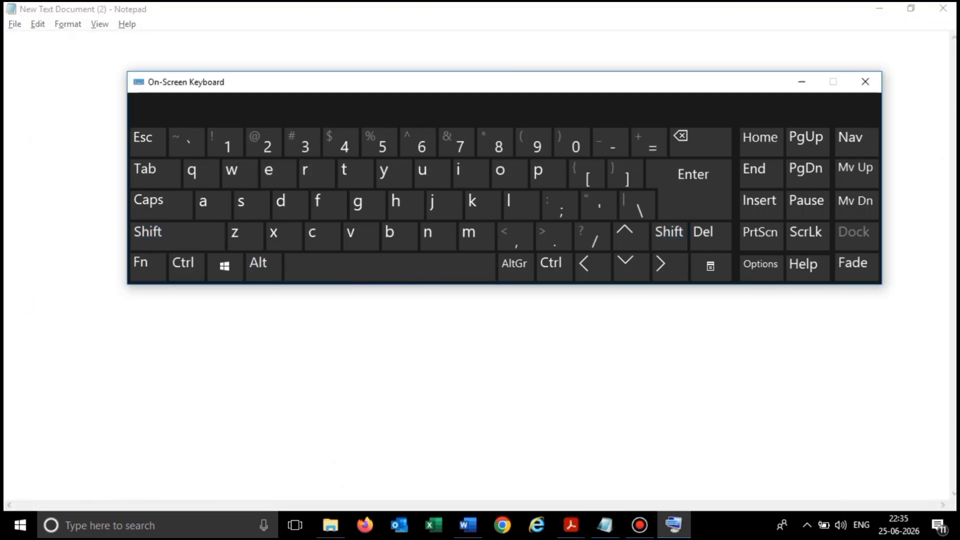
{"action": "left_click", "coordinate": [802, 81]}
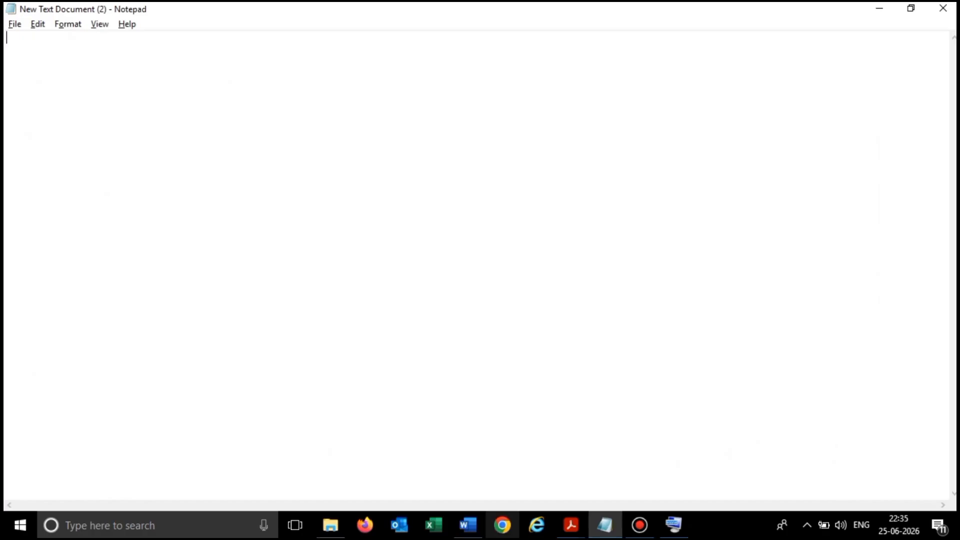
Switch to the embedded Acrobat document and select the RELEASE NOTES heading line, deselect it and select it again
{"action": "left_click", "coordinate": [469, 525]}
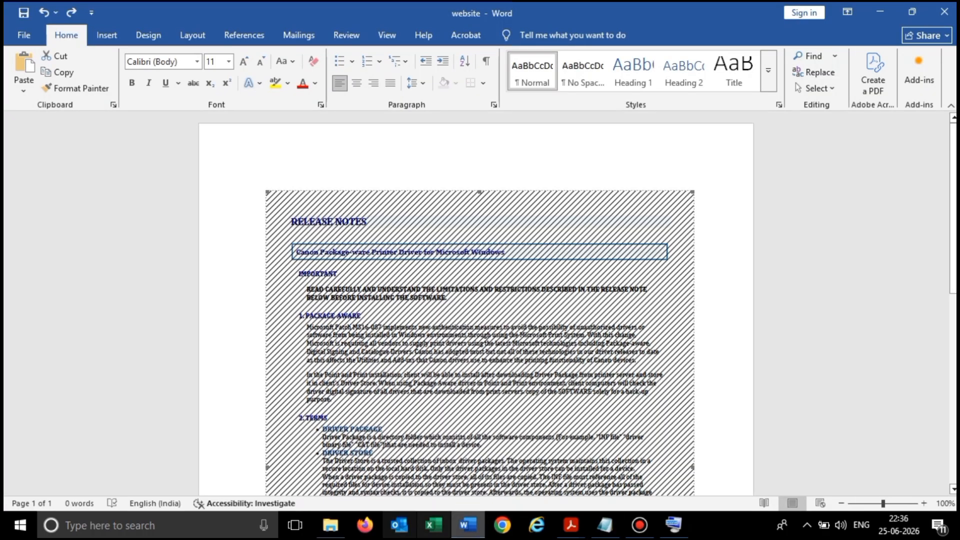
{"action": "mouse_move", "coordinate": [572, 525]}
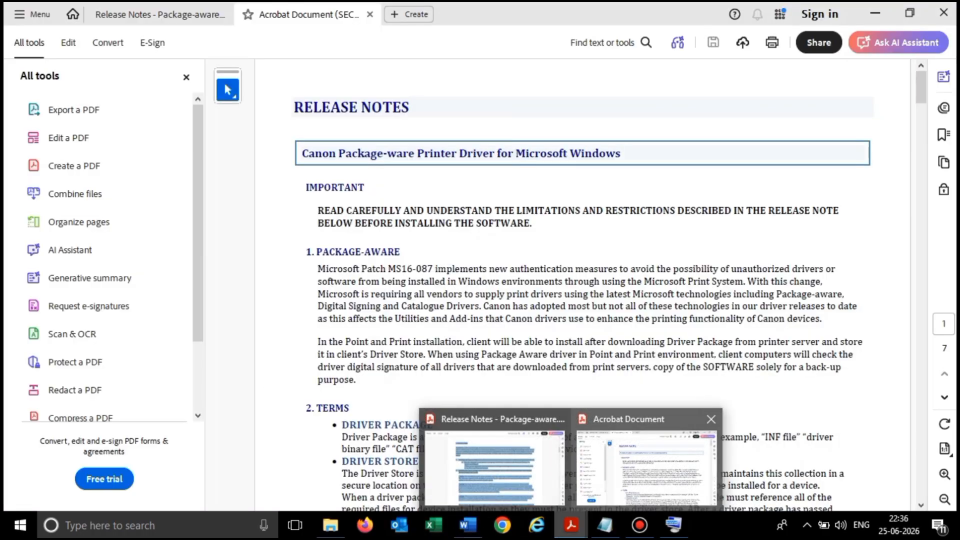
{"action": "left_click", "coordinate": [647, 467]}
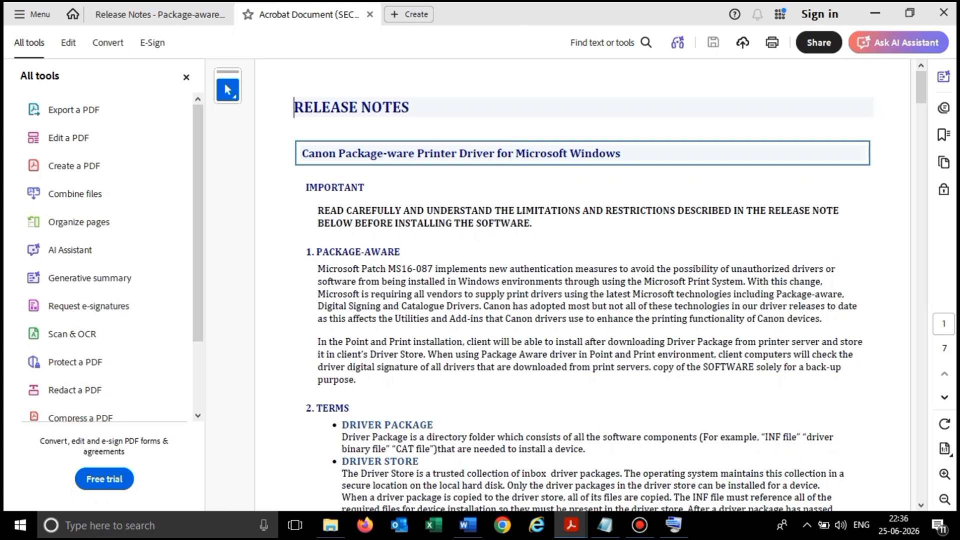
{"action": "key", "text": "shift+End"}
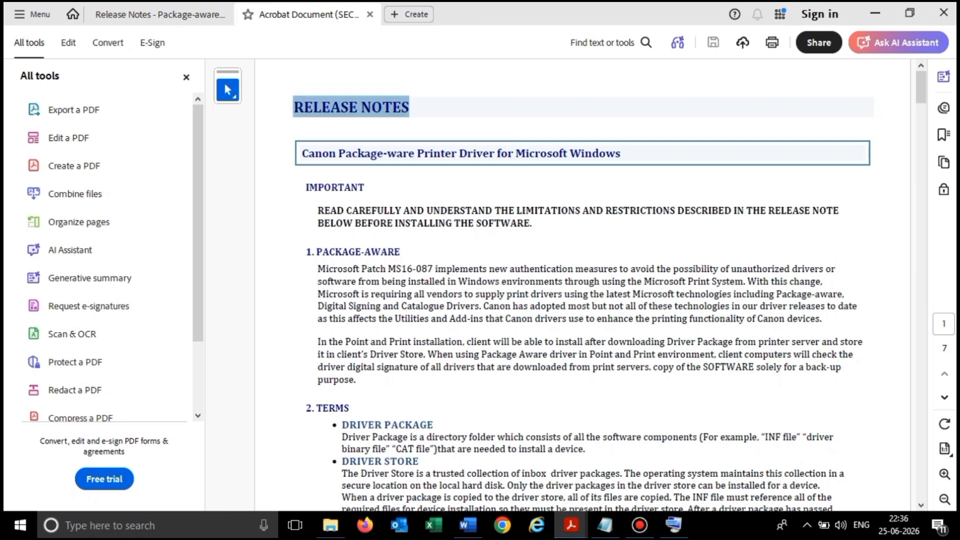
{"action": "key", "text": "Home"}
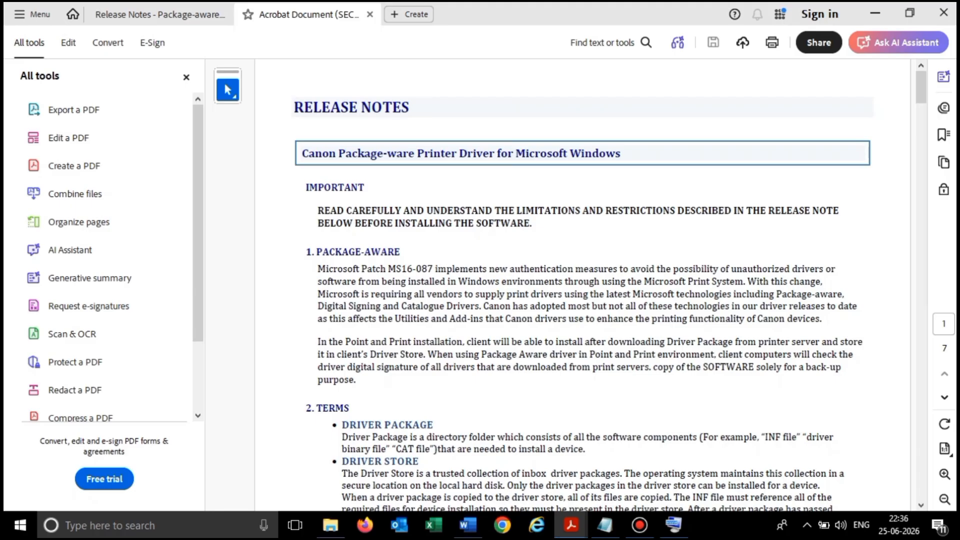
{"action": "key", "text": "shift+End"}
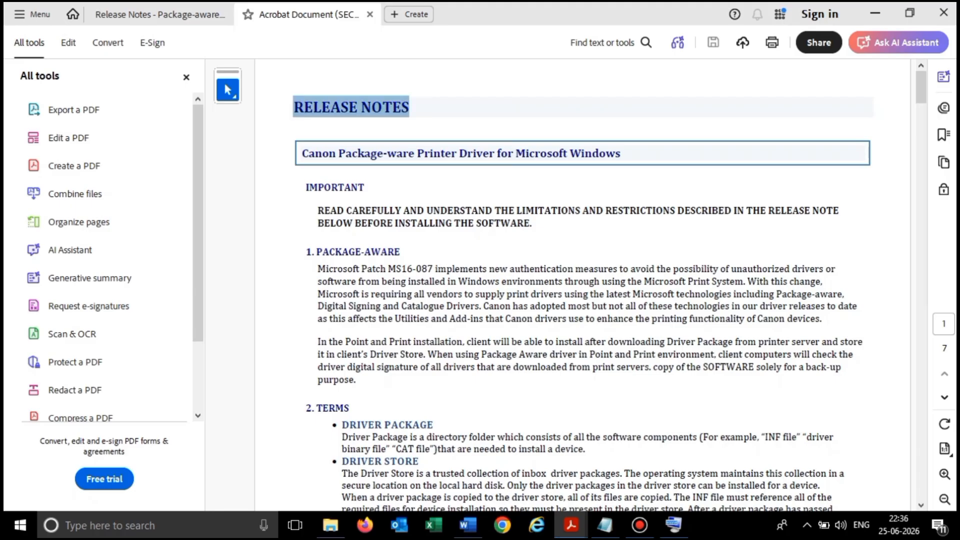
Return to the website document in Word and undo the pasted release notes to restore the HTML code
{"action": "key", "text": "alt+Tab"}
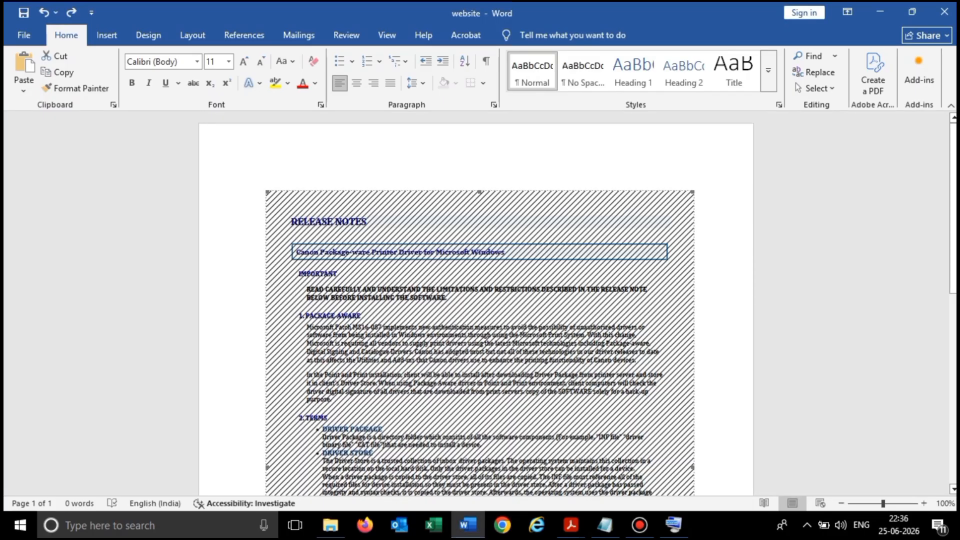
{"action": "key", "text": "Right"}
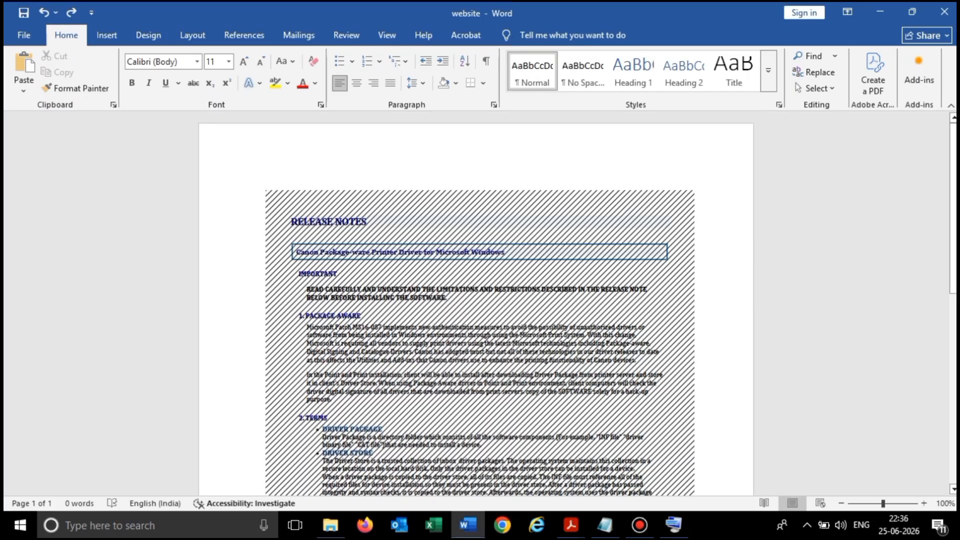
{"action": "key", "text": "ctrl+z"}
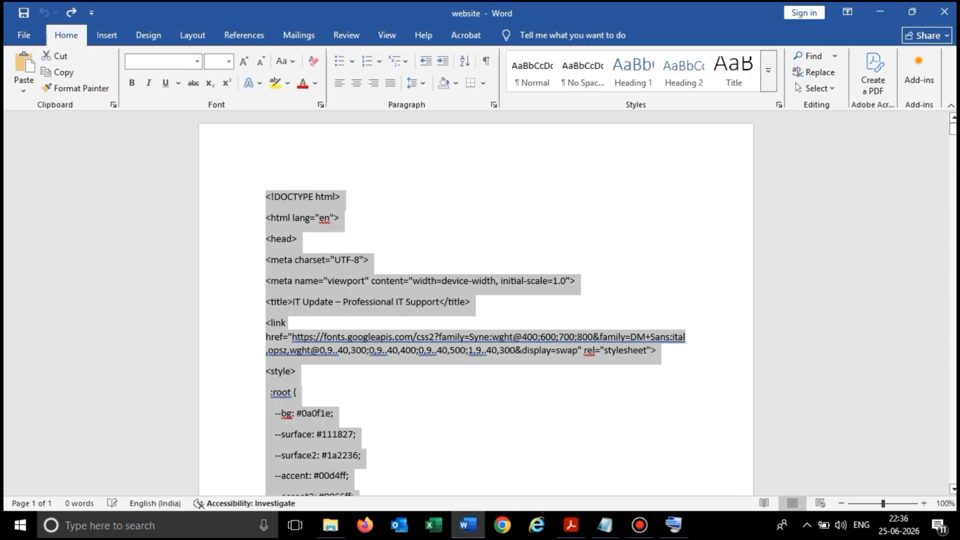
Select the DOCTYPE line from after its first character to the line end, then the whole viewport meta line, and clear the selection
{"action": "left_click", "coordinate": [271, 196]}
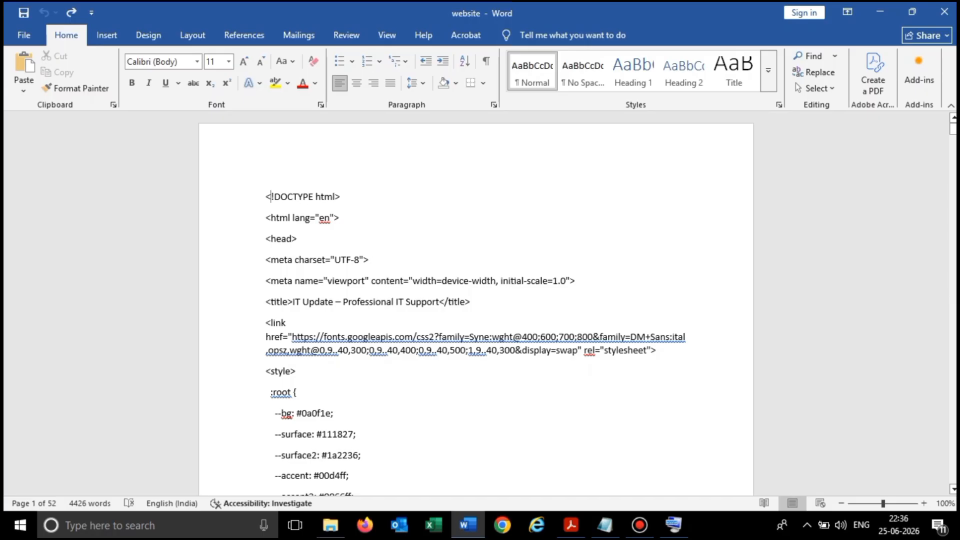
{"action": "key", "text": "shift+End"}
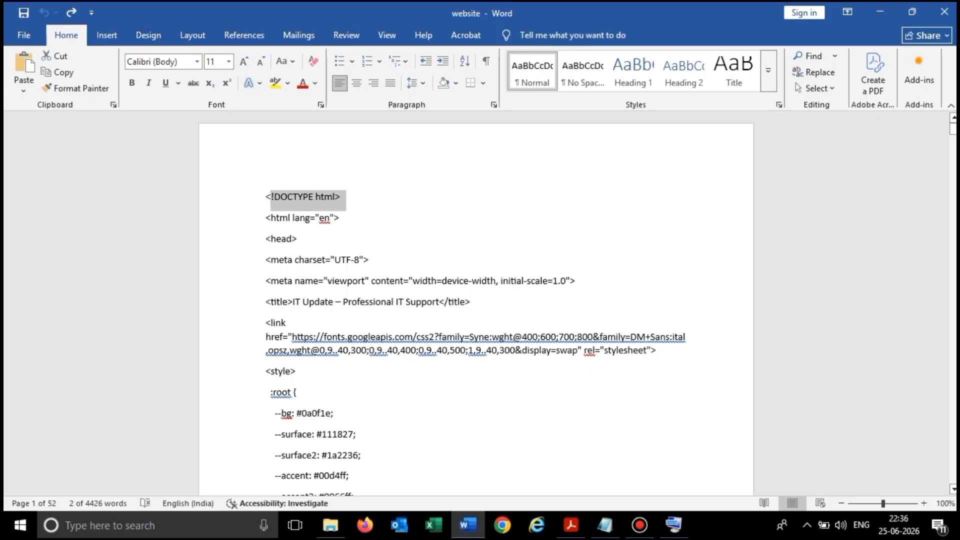
{"action": "left_click", "coordinate": [266, 281]}
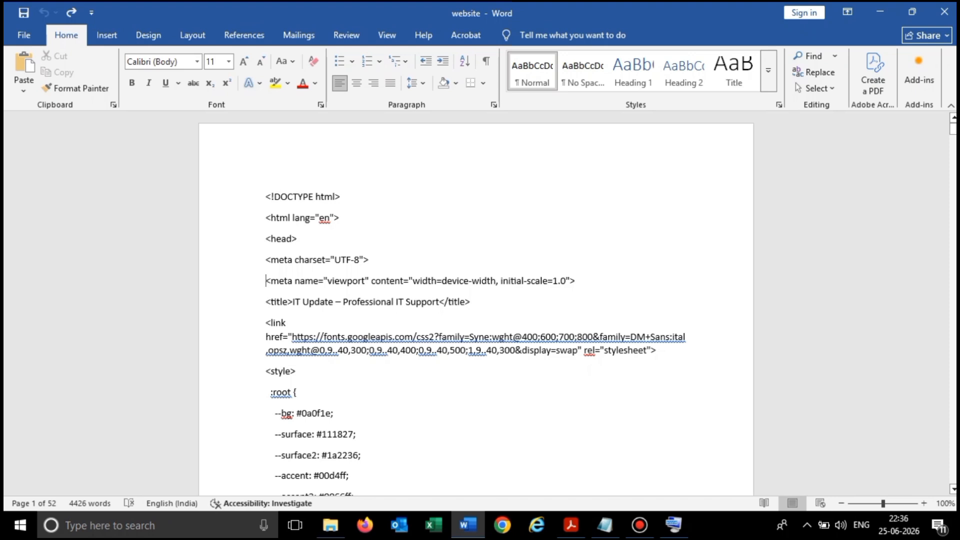
{"action": "key", "text": "shift+End"}
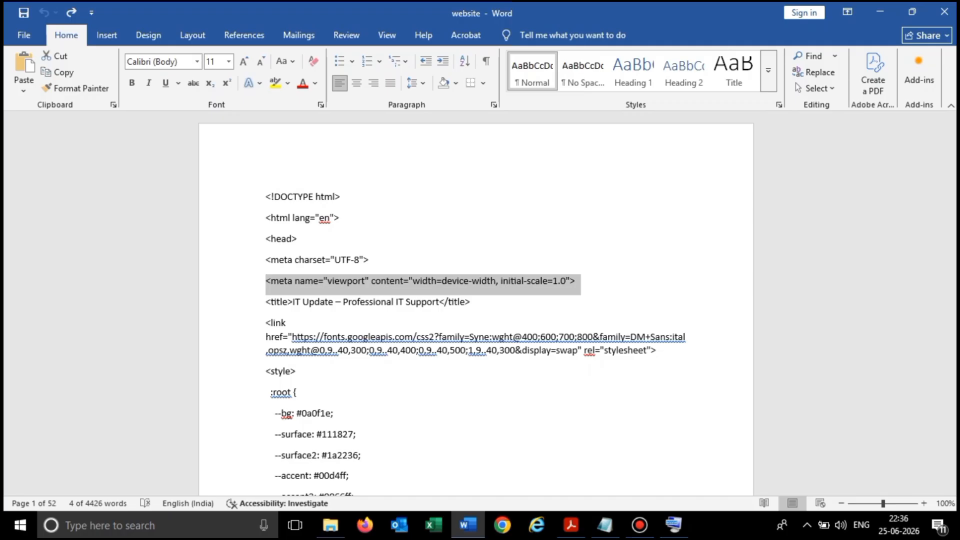
{"action": "key", "text": "Left"}
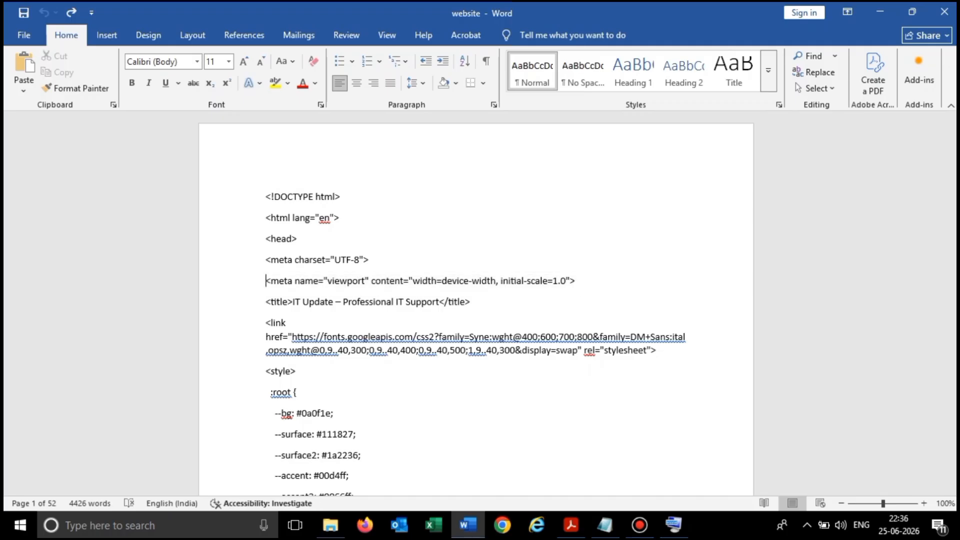
Select the whole DOCTYPE line in the website document and clear the selection
{"action": "left_click", "coordinate": [310, 218]}
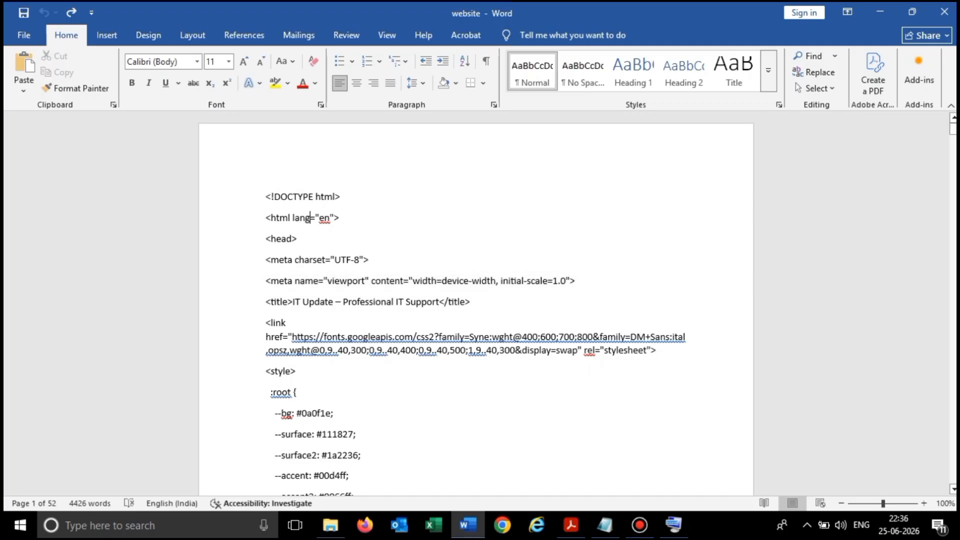
{"action": "left_click", "coordinate": [340, 196]}
{"action": "triple_click", "coordinate": [341, 196]}
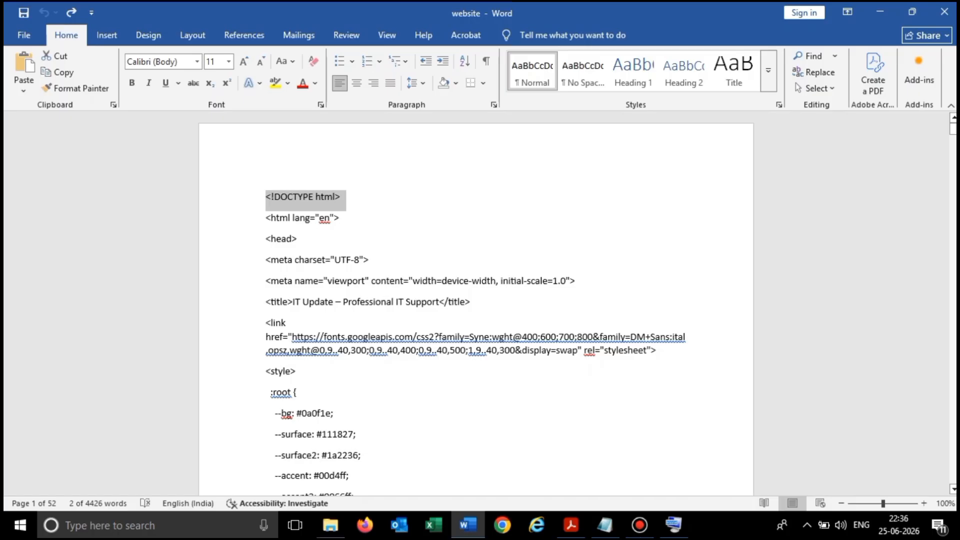
{"action": "left_click", "coordinate": [341, 197]}
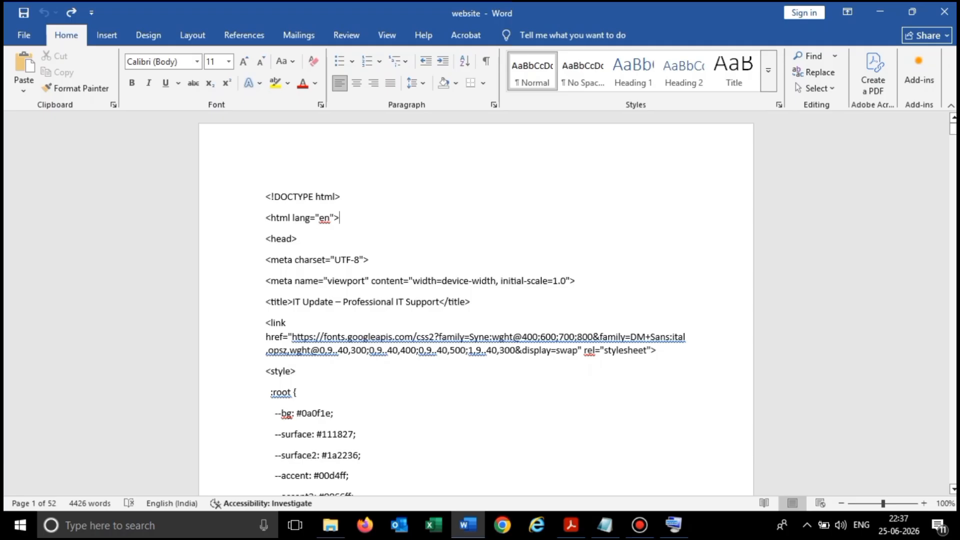
Insert a blank line below the html lang line and select the DOCTYPE line again
{"action": "key", "text": "Return"}
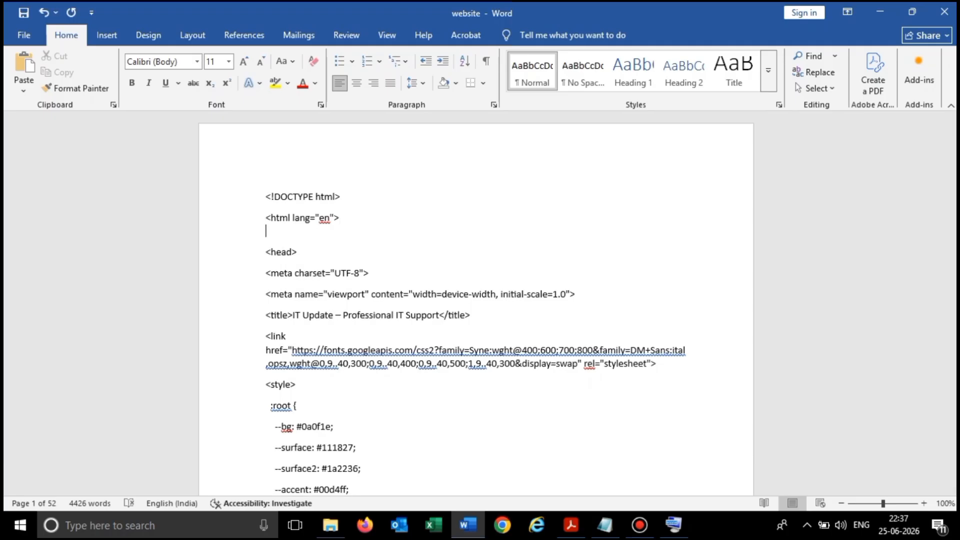
{"action": "key", "text": "Up"}
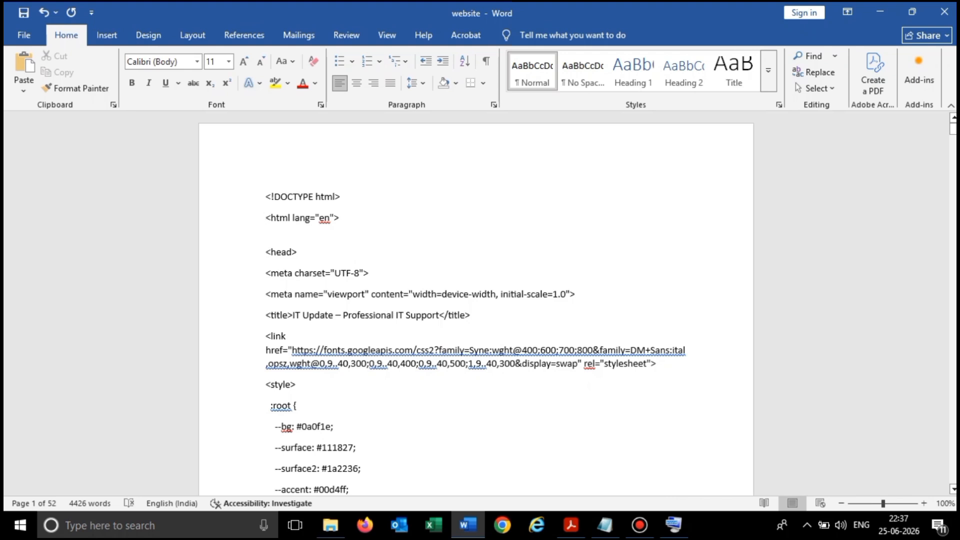
{"action": "left_click", "coordinate": [341, 196]}
{"action": "triple_click", "coordinate": [340, 197]}
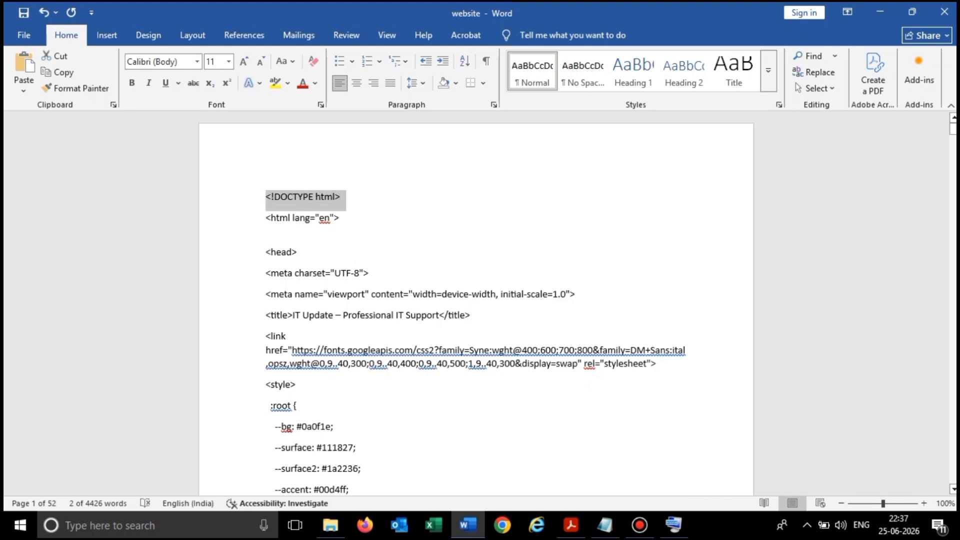
Select the href line of the link tag from its end back to its start, then return to the document's beginning
{"action": "left_click", "coordinate": [686, 350]}
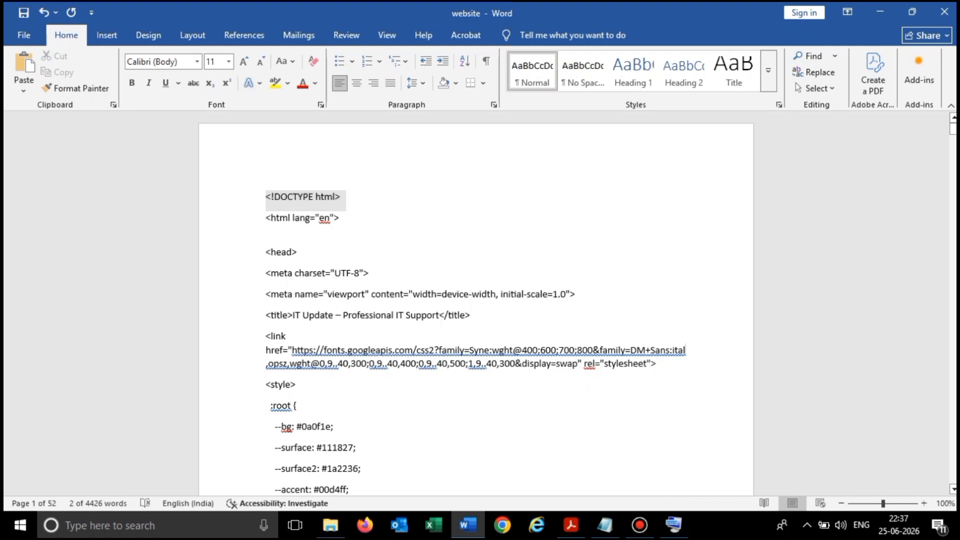
{"action": "key", "text": "shift+Home"}
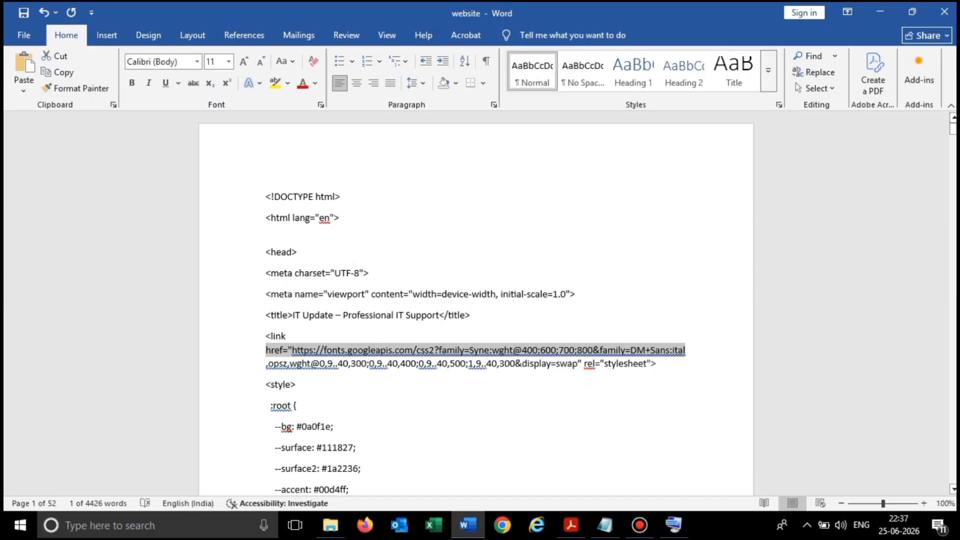
{"action": "key", "text": "ctrl+Home"}
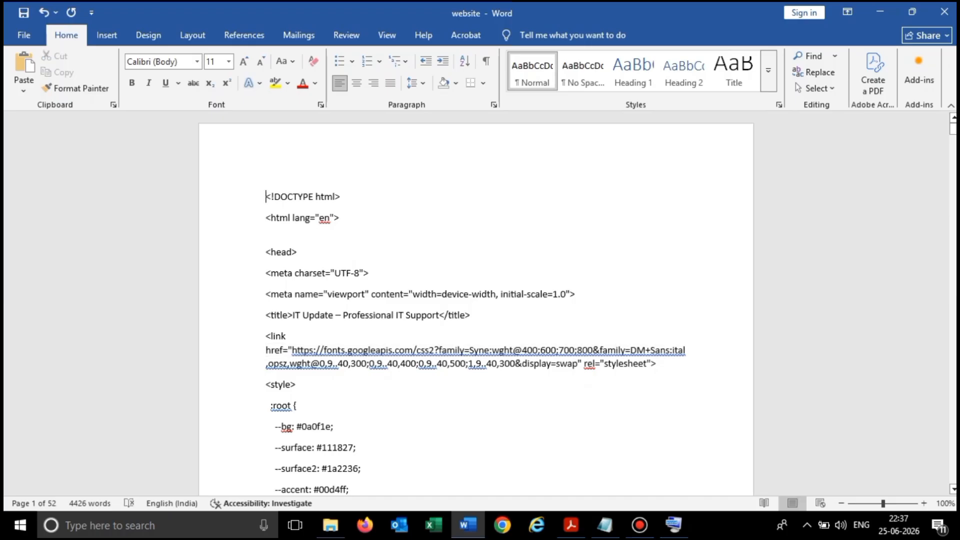
Demonstrate Shift + End on the On-Screen Keyboard, minimize it, and select the href line in Word from its start to its end
{"action": "key", "text": "alt+Tab"}
{"action": "key", "text": "alt+Tab"}
{"action": "key", "text": "alt+Tab"}
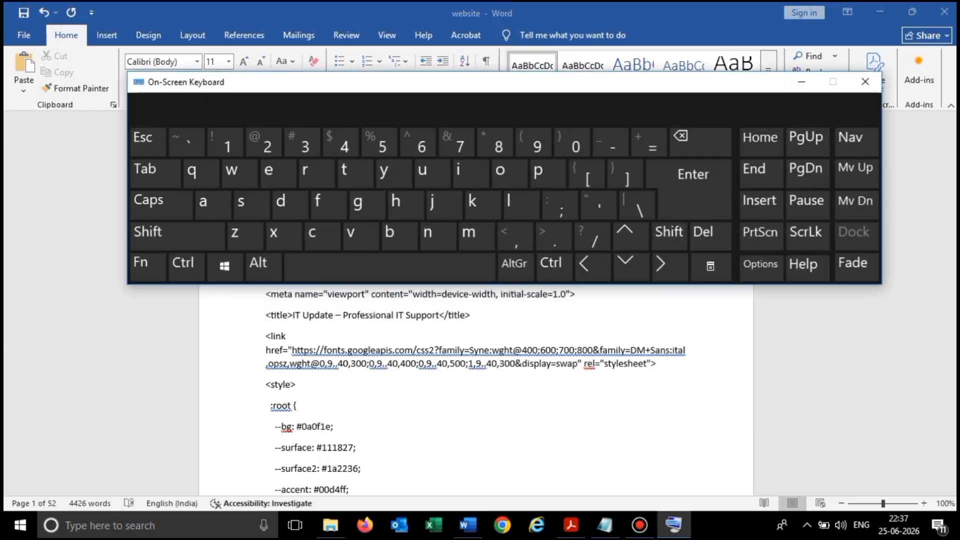
{"action": "left_click", "coordinate": [177, 236]}
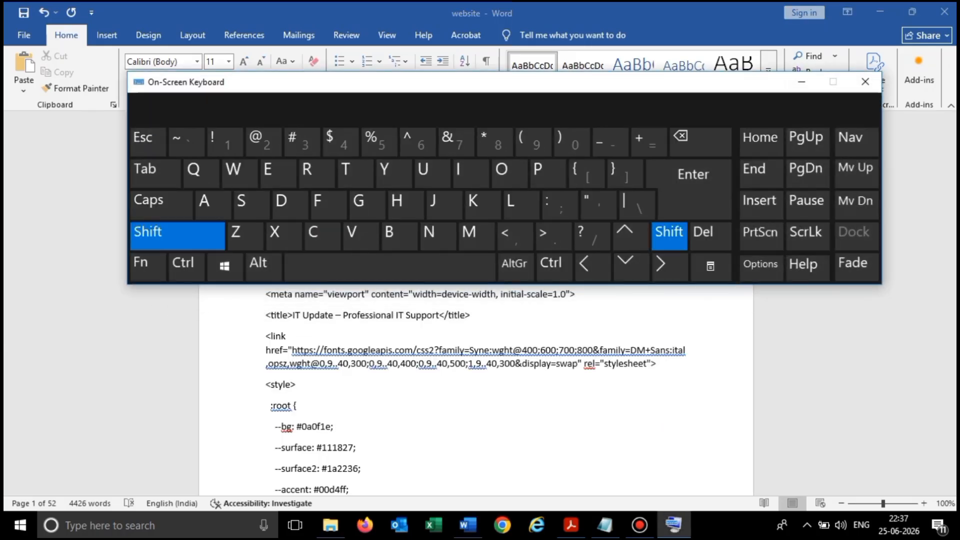
{"action": "left_click", "coordinate": [761, 173]}
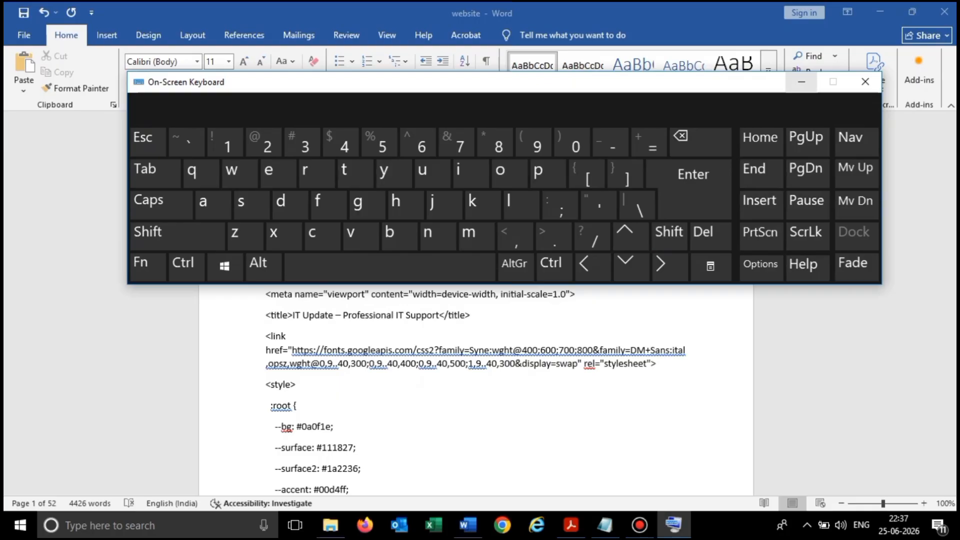
{"action": "left_click", "coordinate": [802, 82]}
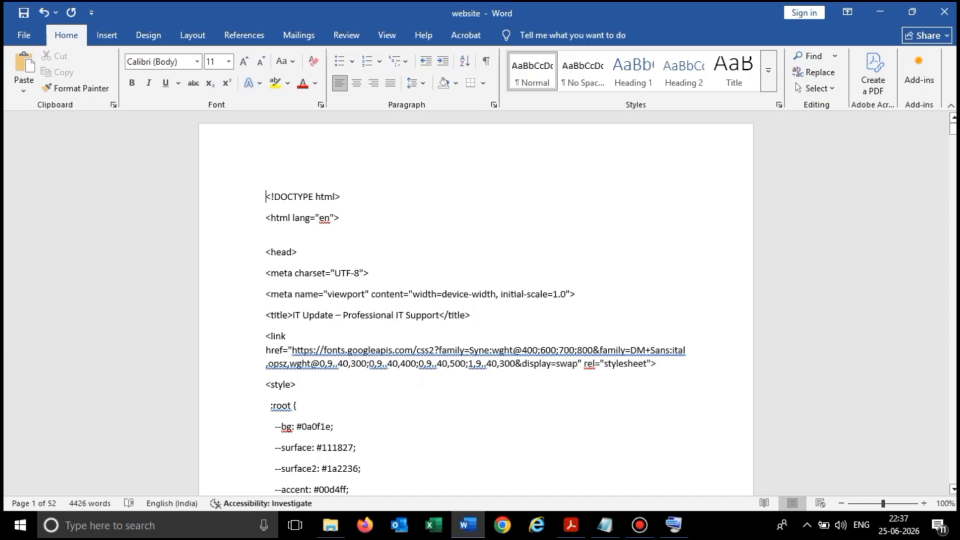
{"action": "left_click", "coordinate": [265, 351]}
{"action": "key", "text": "shift+End"}
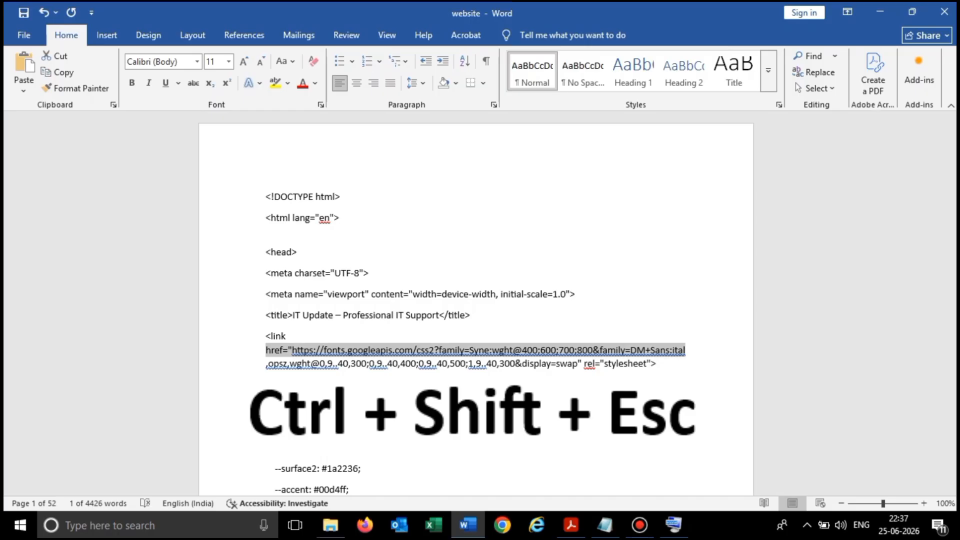
Open Task Manager with the Ctrl + Shift + Esc combination on the On-Screen Keyboard, then close it and minimize the keyboard
{"action": "key", "text": "alt+Tab"}
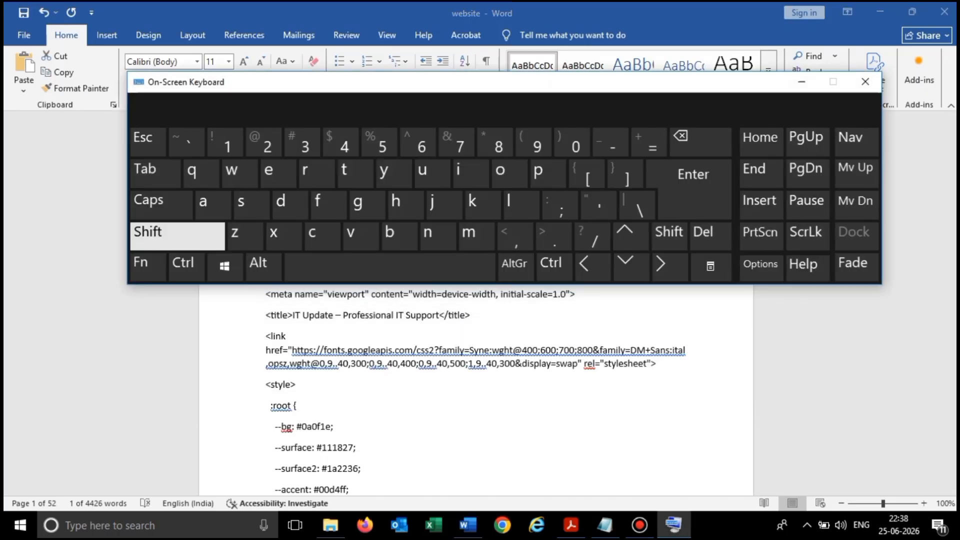
{"action": "left_click", "coordinate": [187, 267]}
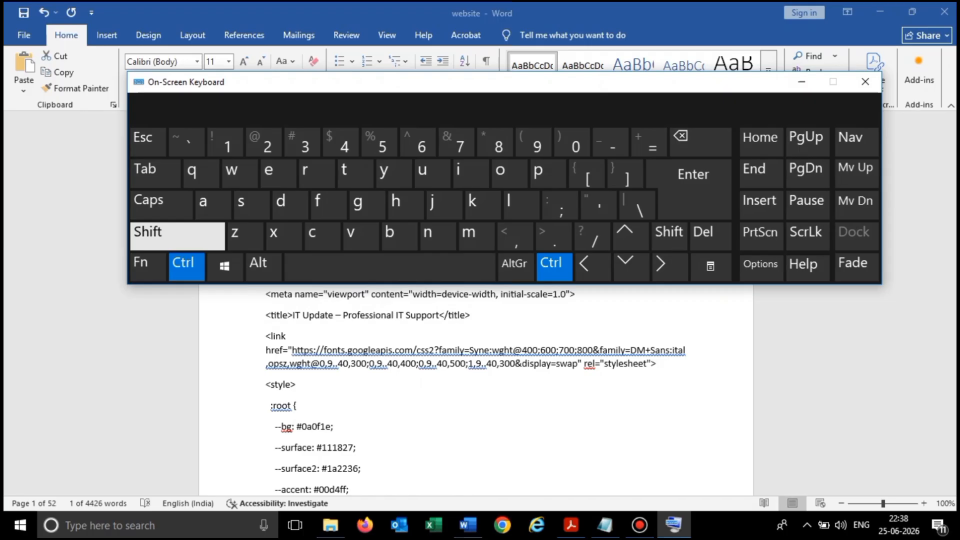
{"action": "left_click", "coordinate": [177, 236]}
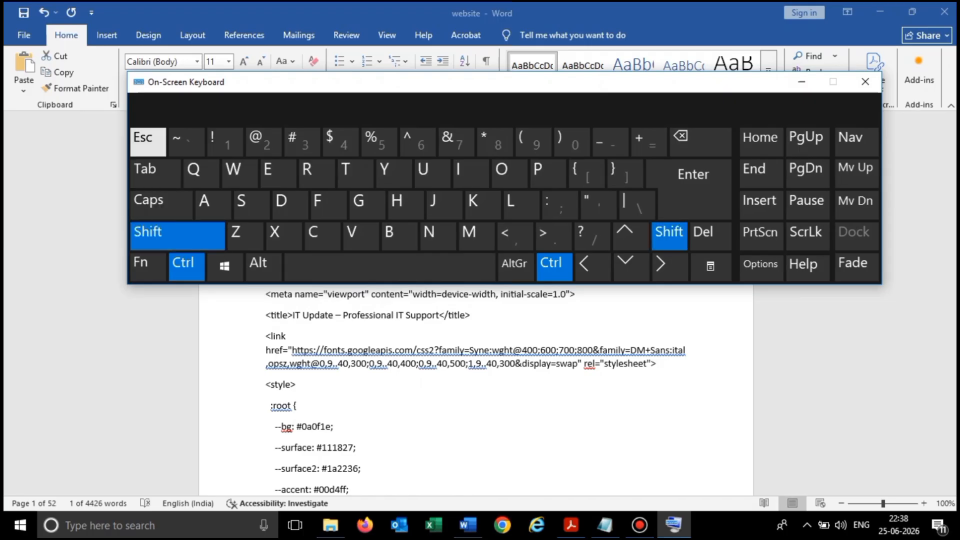
{"action": "left_click", "coordinate": [148, 142]}
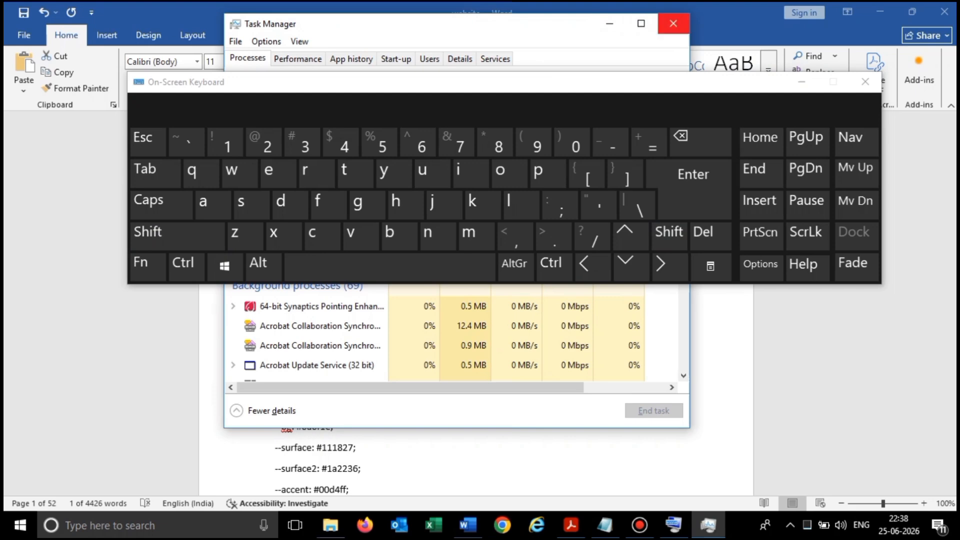
{"action": "left_click", "coordinate": [673, 24]}
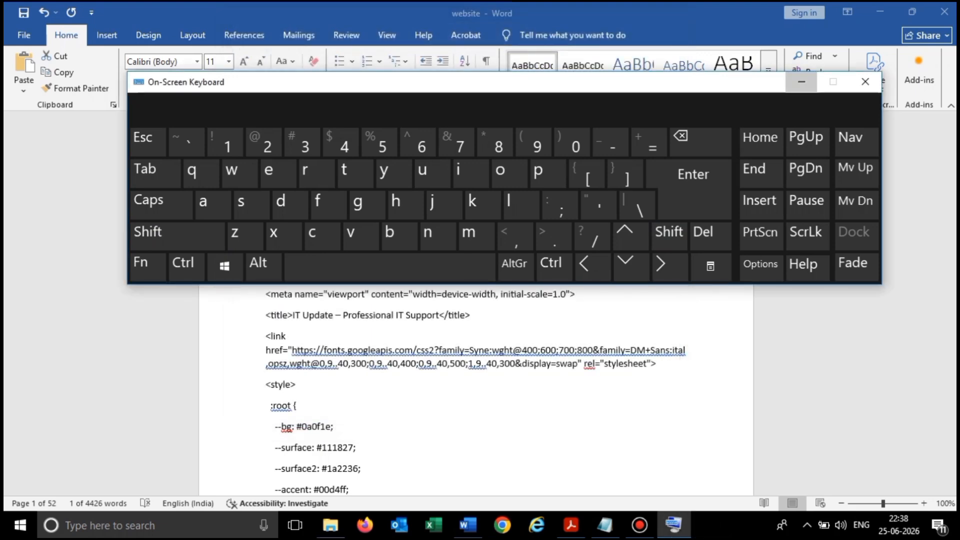
{"action": "left_click", "coordinate": [802, 81]}
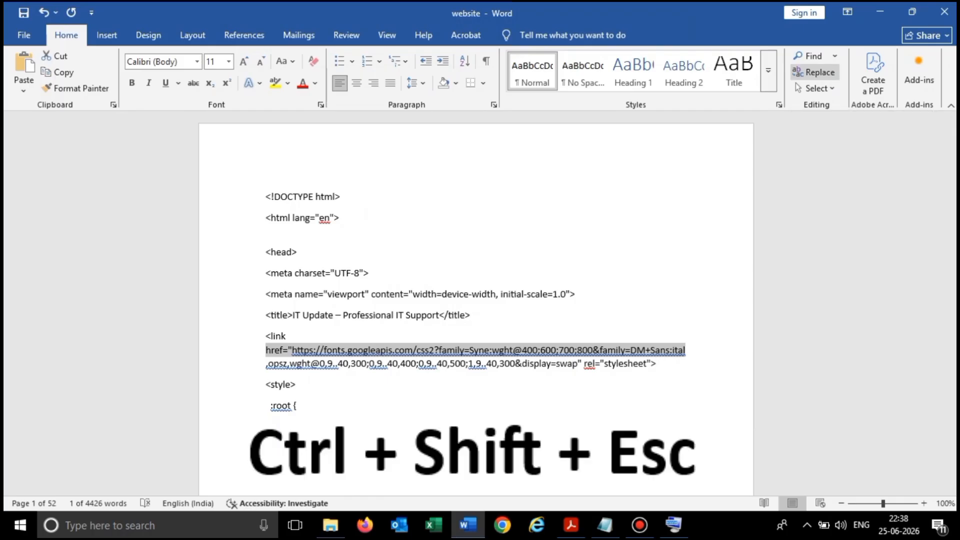
Open Task Manager directly from the Word document and close it again
{"action": "key", "text": "ctrl+shift+Escape"}
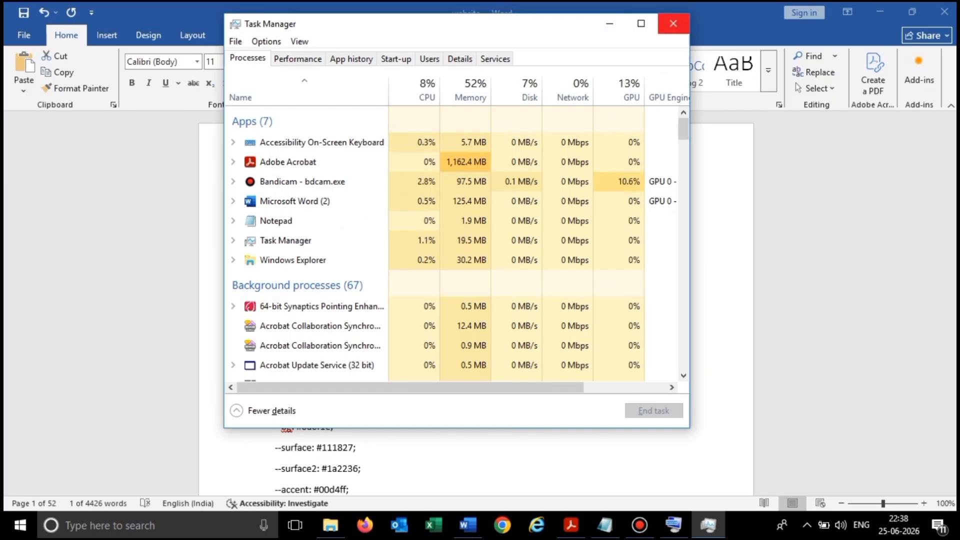
{"action": "left_click", "coordinate": [673, 23]}
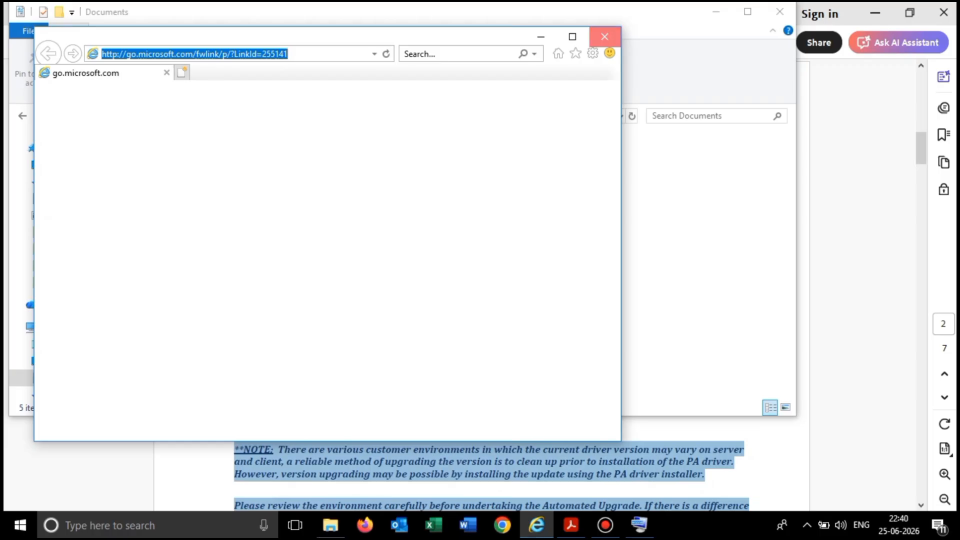
Close Internet Explorer with its setup dialog and the Documents folder, then minimize the Acrobat release notes to show the desktop
{"action": "left_click", "coordinate": [605, 37]}
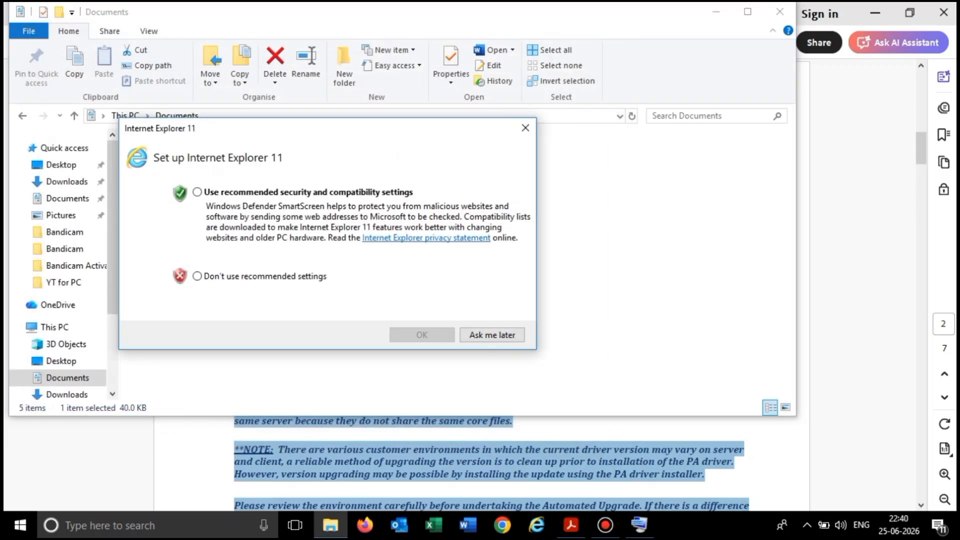
{"action": "left_click", "coordinate": [525, 128]}
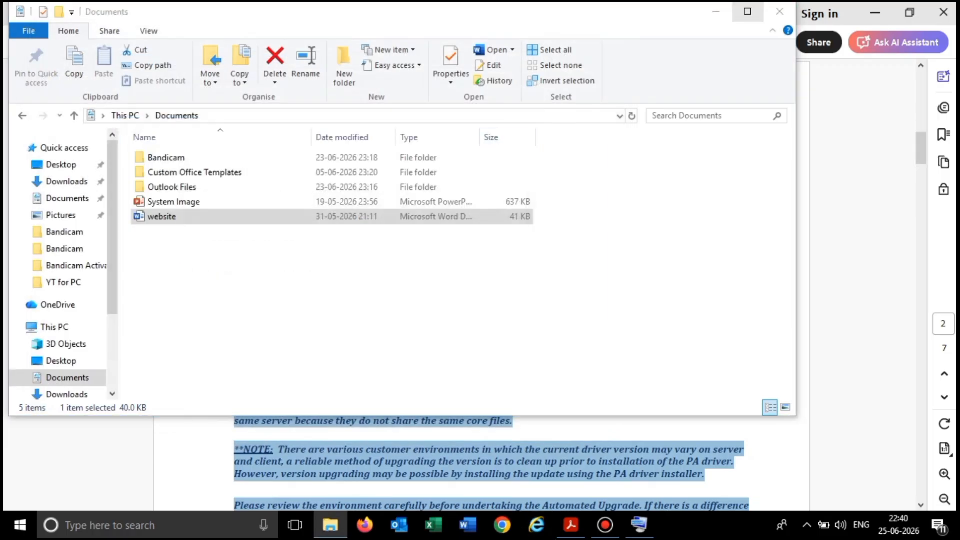
{"action": "left_click", "coordinate": [780, 11]}
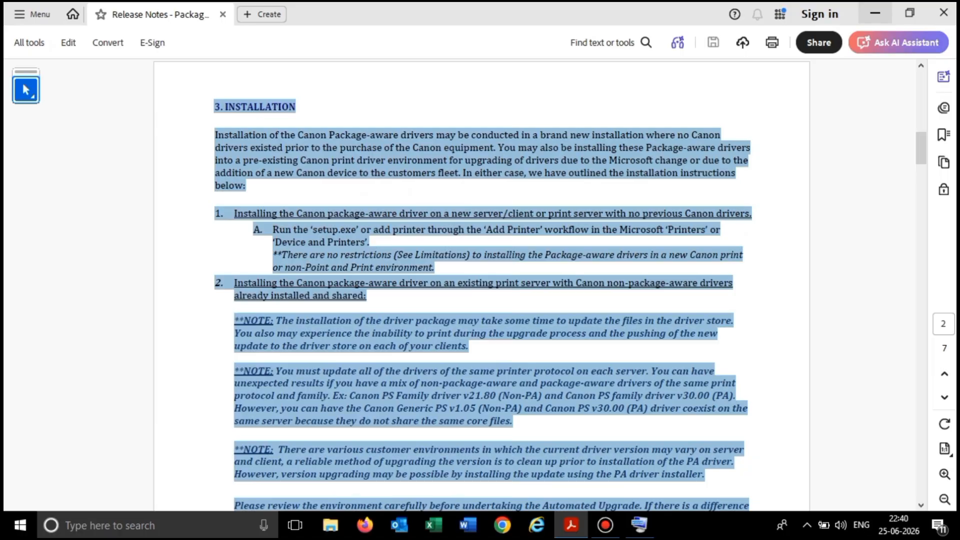
{"action": "left_click", "coordinate": [875, 14]}
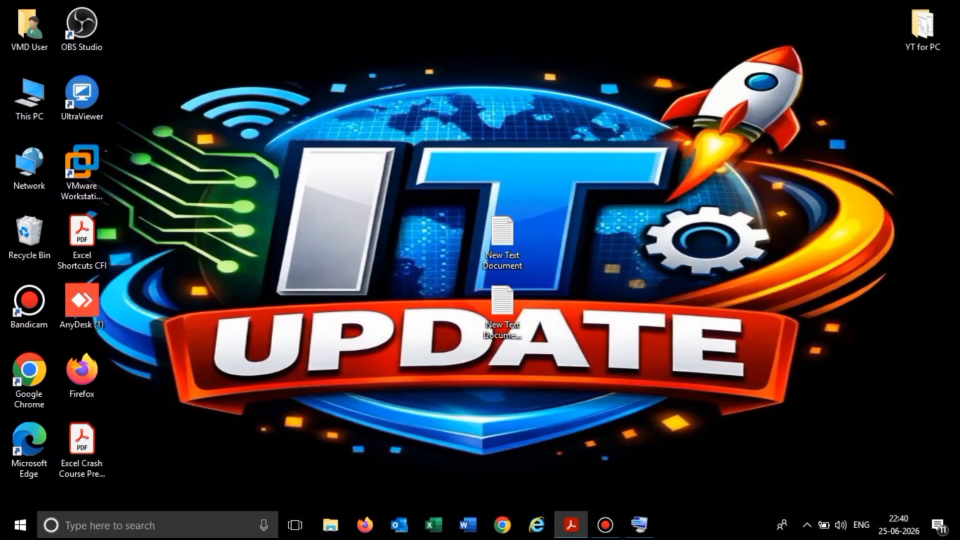